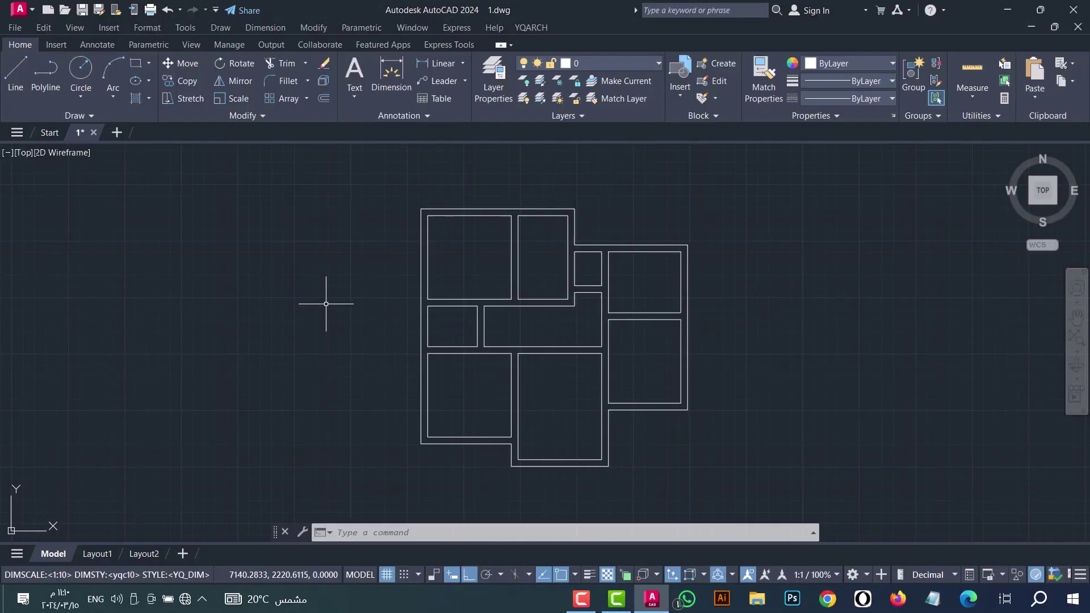
Step: Switch the YQArch drawing units from millimetres to cm with YQUNITS
text(YQ)
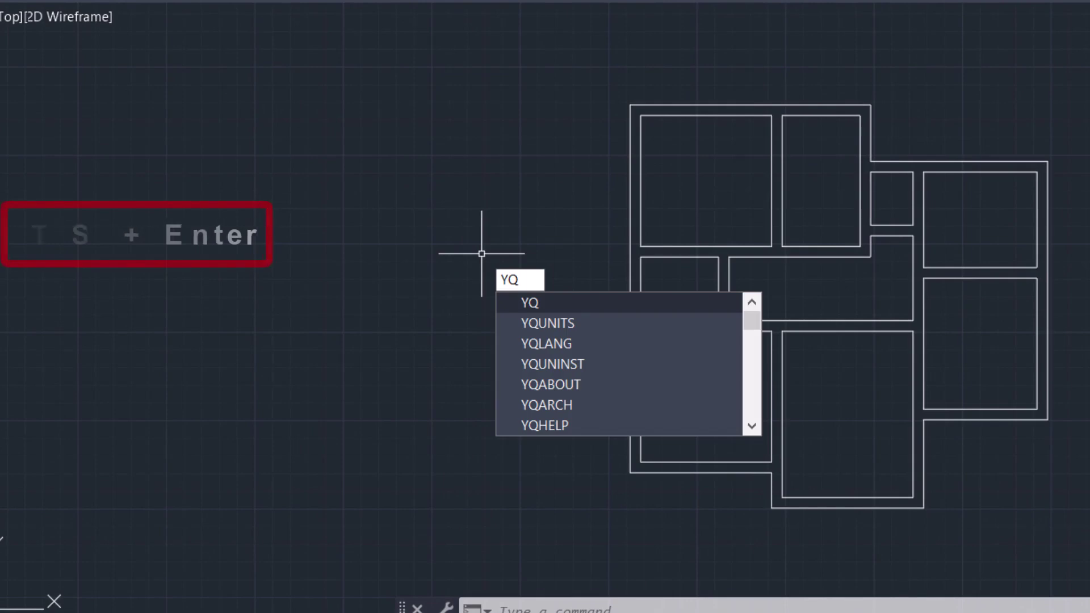
click(570, 322)
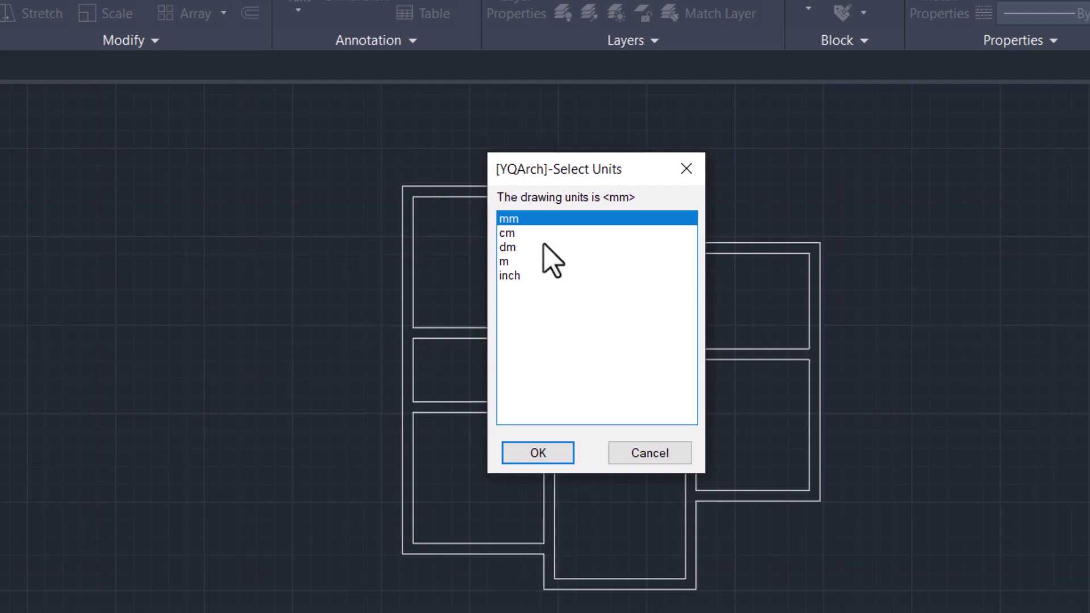
click(513, 235)
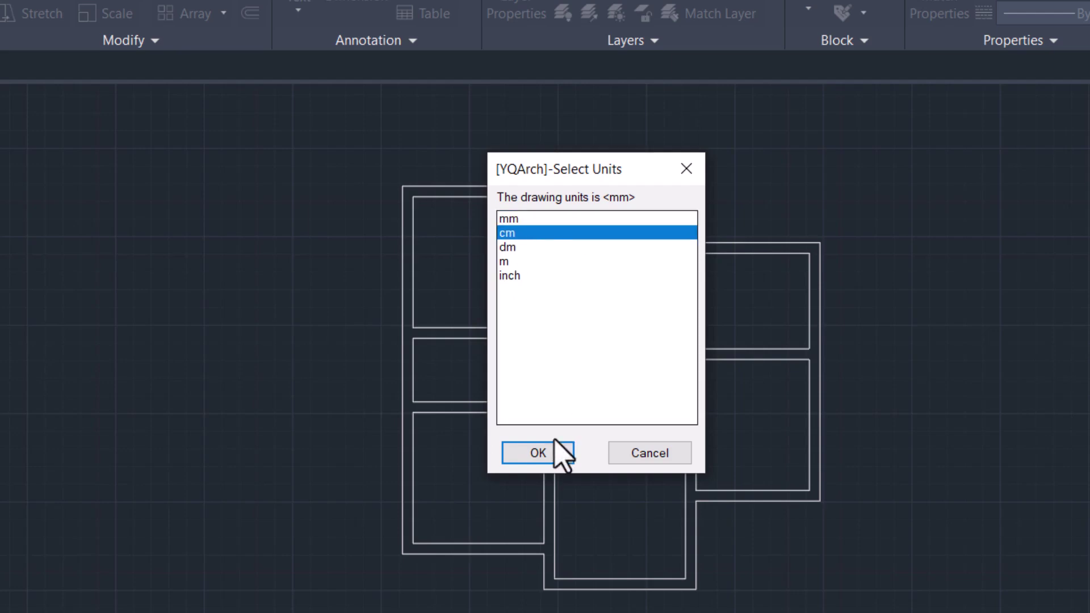
click(553, 454)
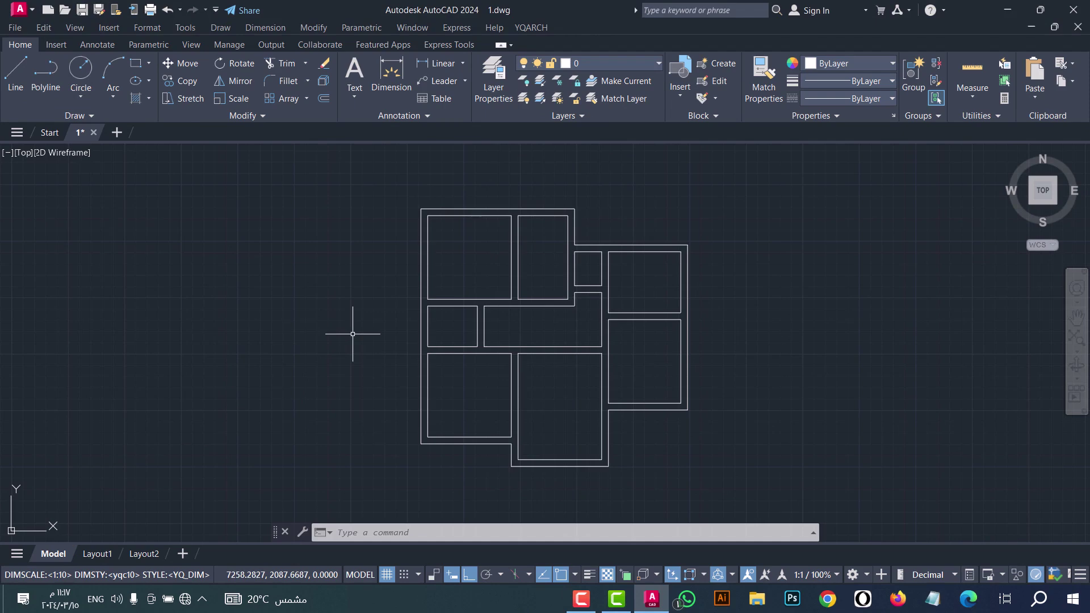
Step: Convert all the floor-plan lines into YQArch walls with centrelines using WWA
text(wwa)
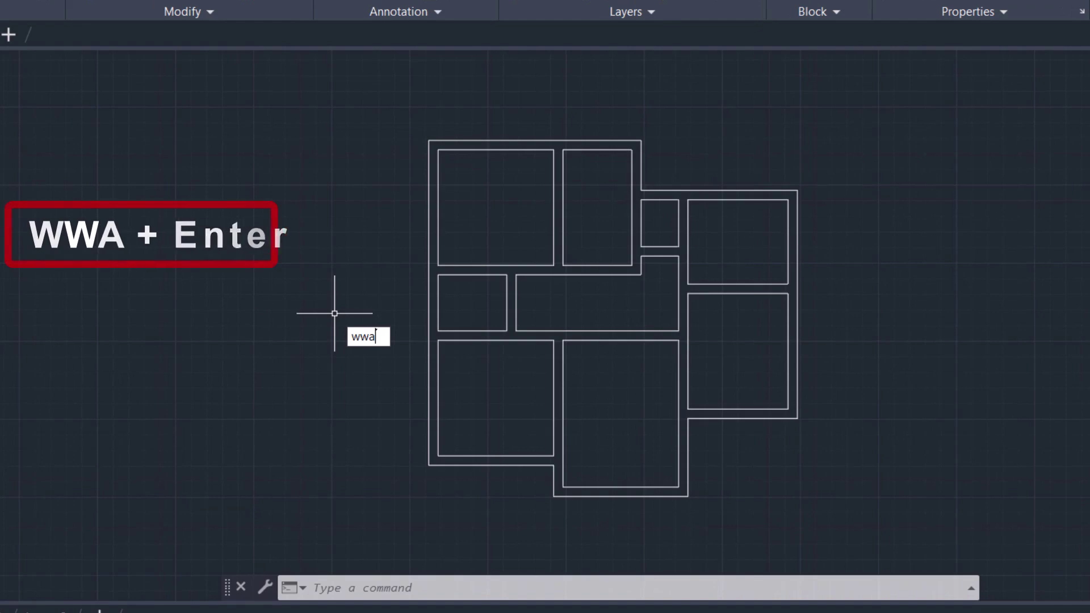
key(Return)
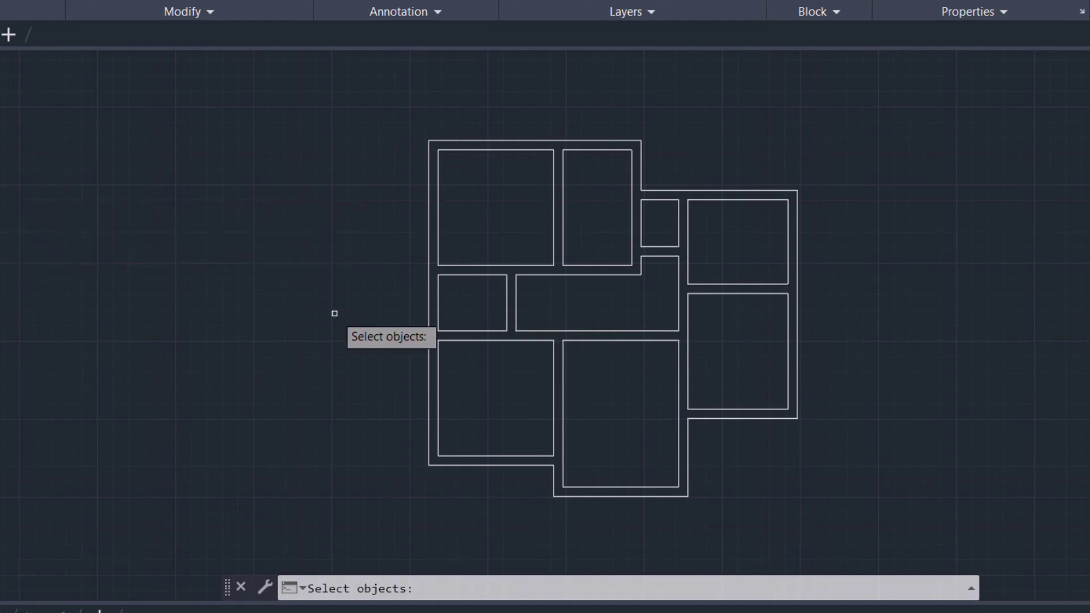
click(835, 507)
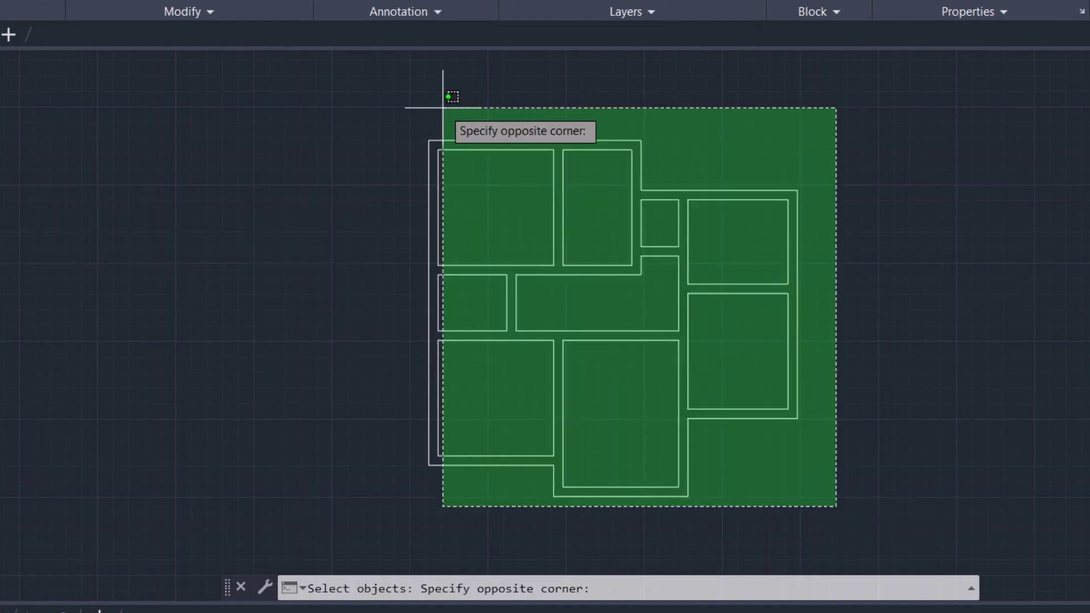
click(399, 109)
key(Return)
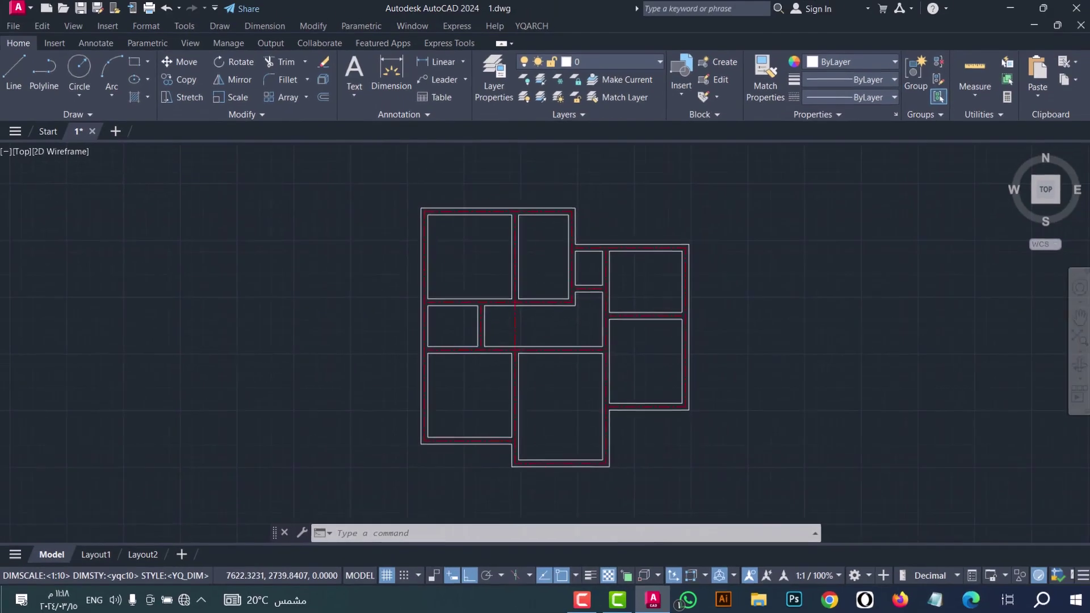
scroll(469, 148, up, 6)
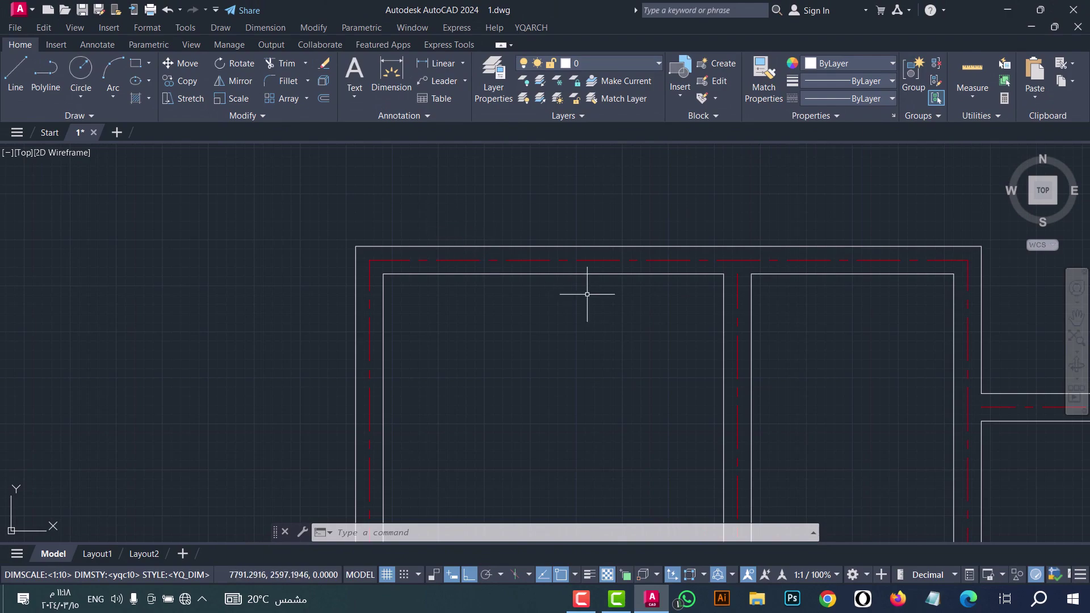
click(1076, 315)
mouse_move(861, 356)
mouse_down()
mouse_move(628, 281)
mouse_move(564, 409)
mouse_move(513, 397)
mouse_move(618, 199)
mouse_move(489, 285)
mouse_move(77, 202)
mouse_up()
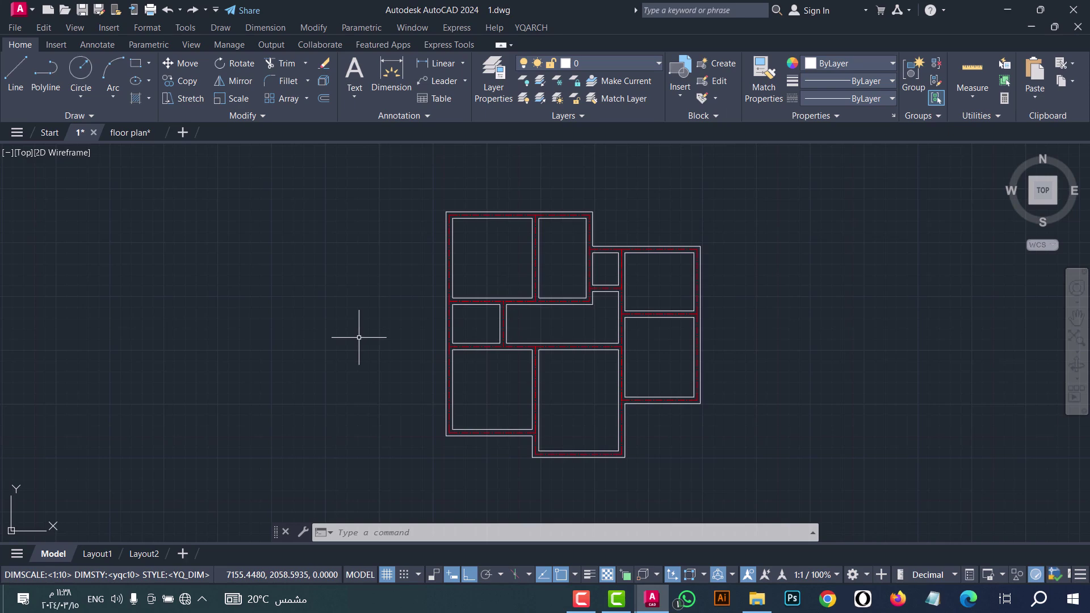
Step: Place 30×30 columns at every wall junction across the whole plan with ZZBZ
text(ZZBz)
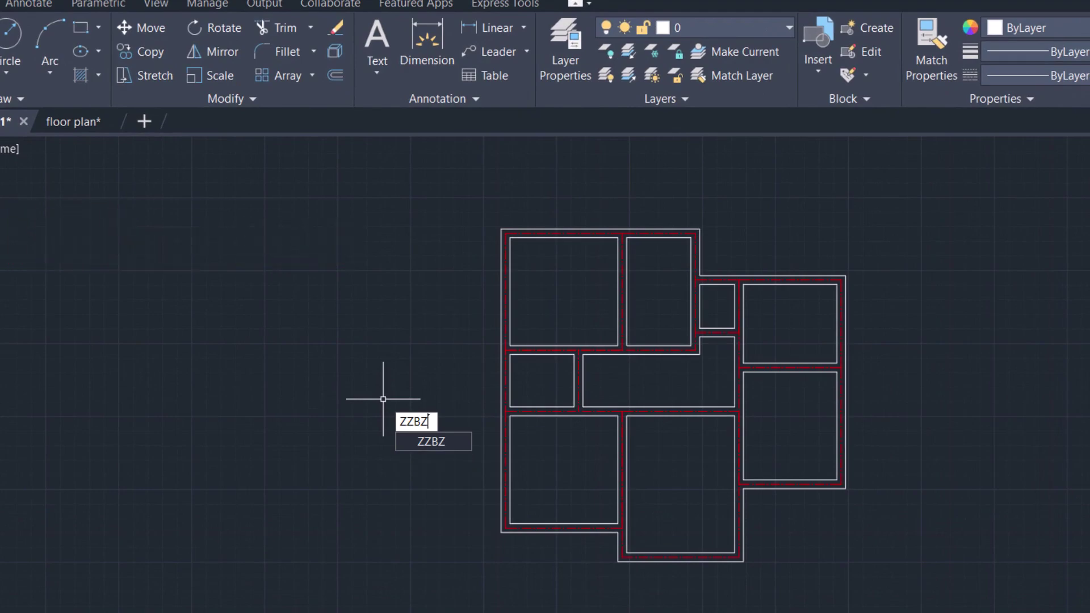
key(Return)
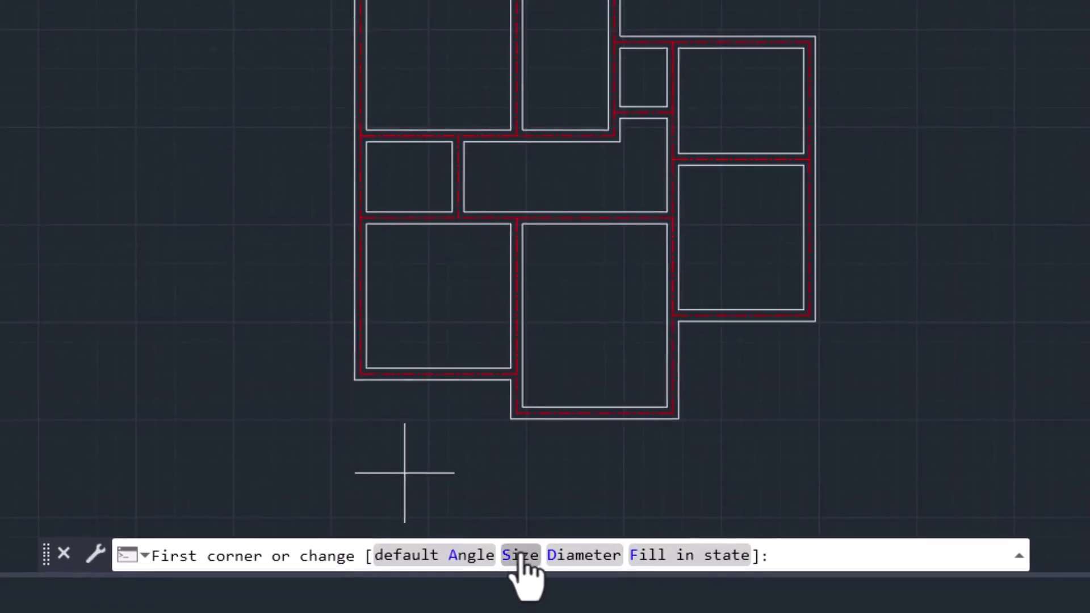
click(521, 556)
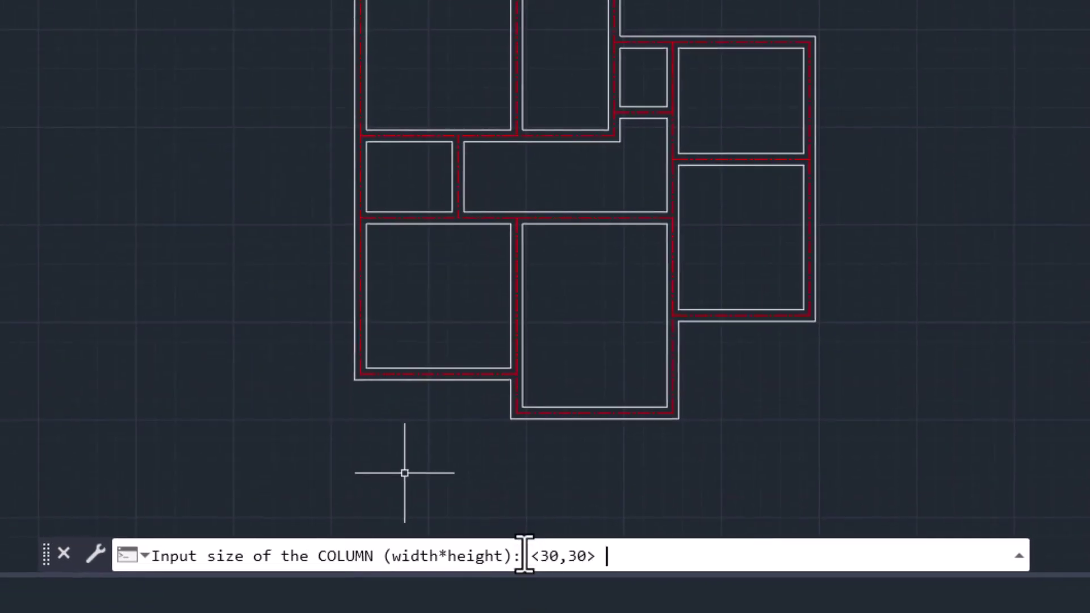
text(30,30)
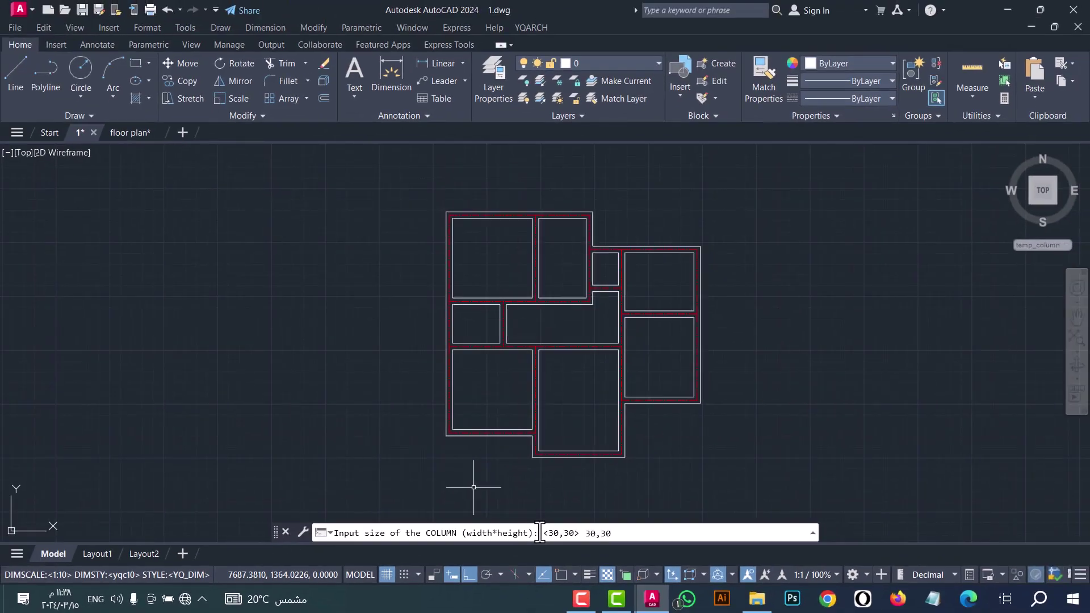
key(Return)
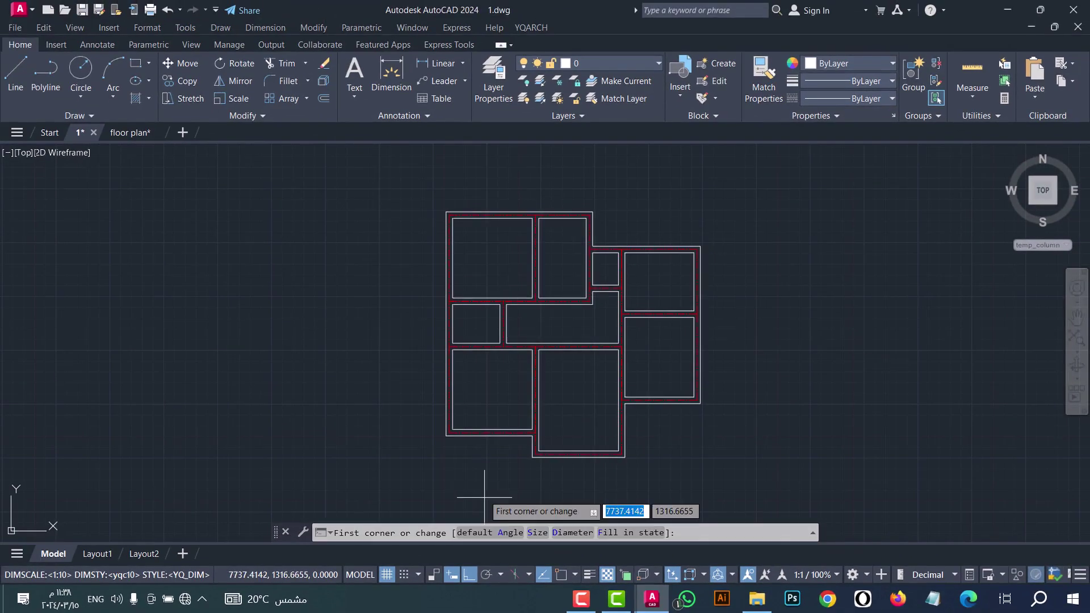
click(445, 458)
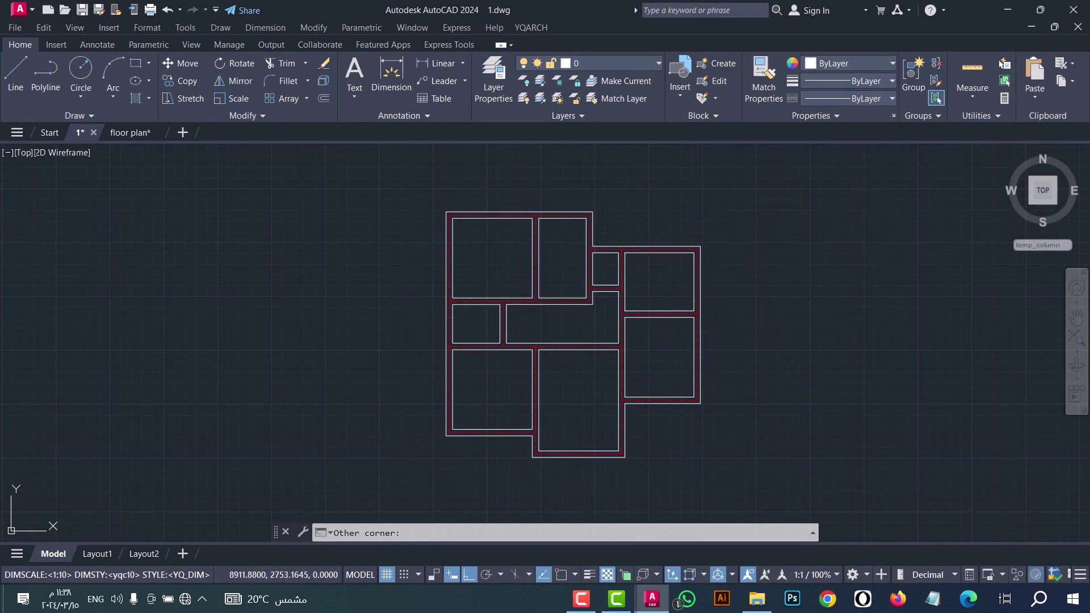
click(737, 188)
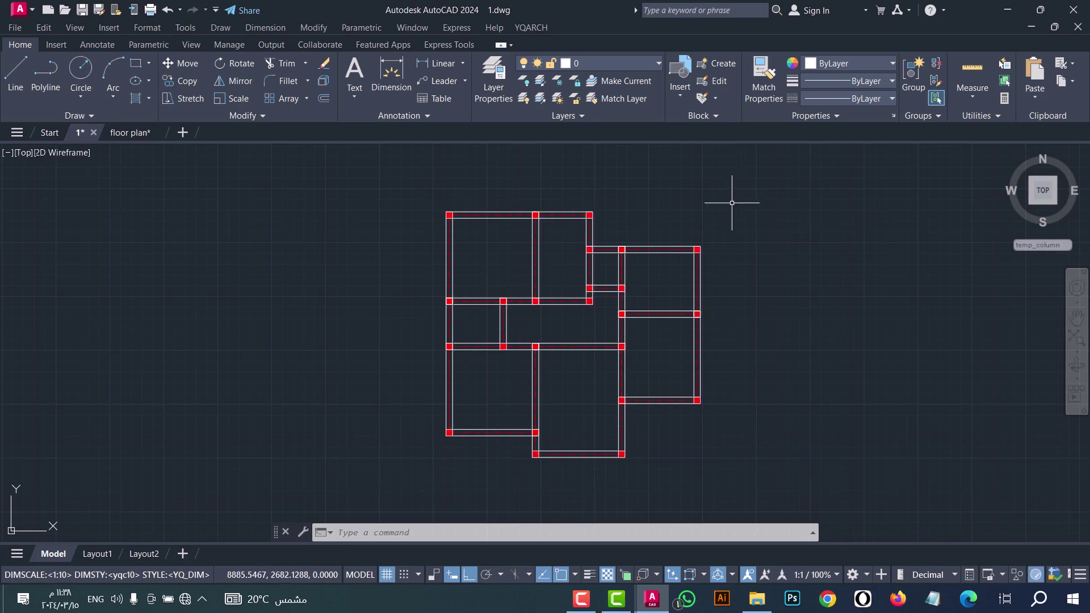
Step: Erase the column at the small room's right corner using EW
text(EW)
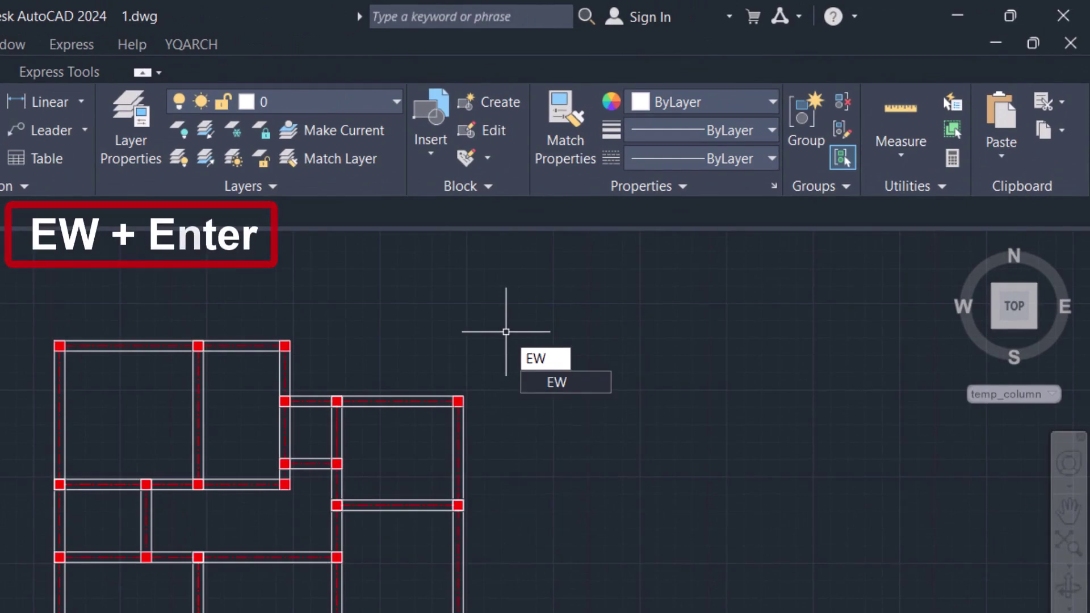
key(Return)
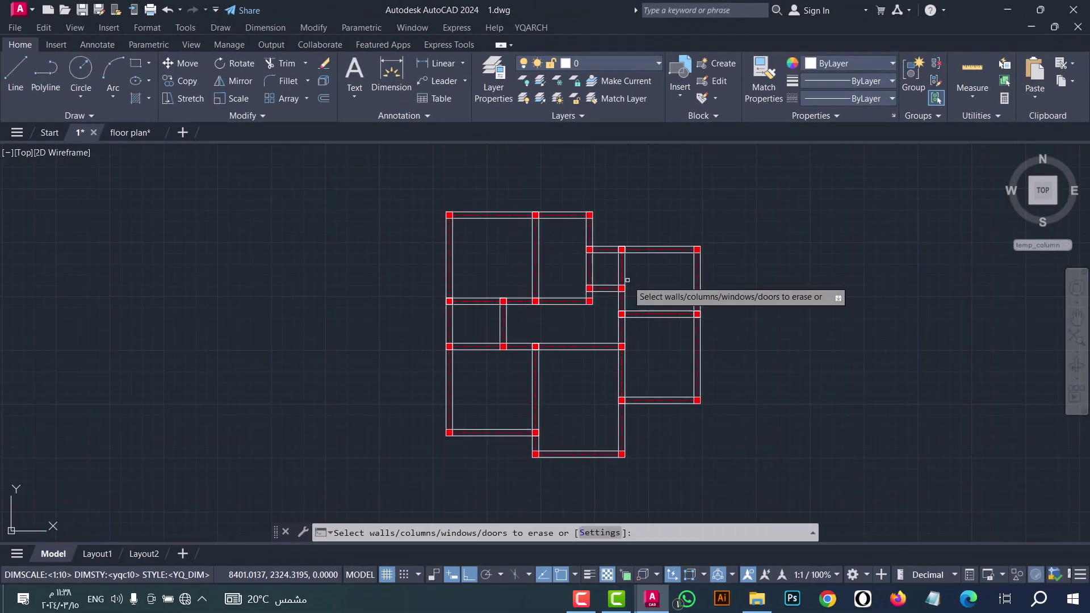
scroll(291, 458, up, 6)
click(565, 262)
click(663, 323)
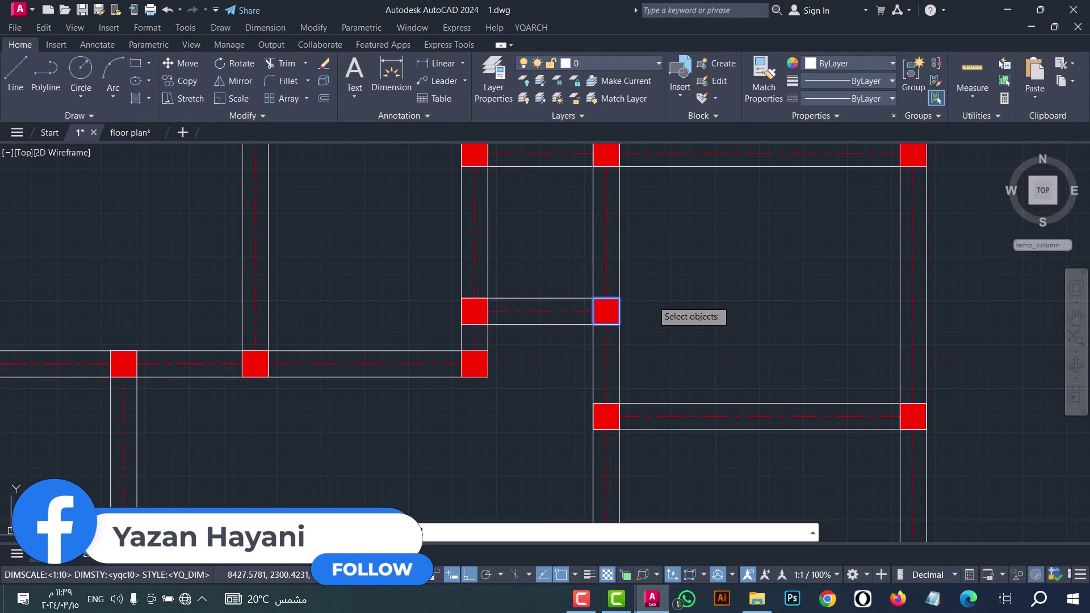
key(Return)
Step: Erase the column at the small room's left corner and recentre the plan
key(Return)
click(435, 284)
click(531, 336)
key(Return)
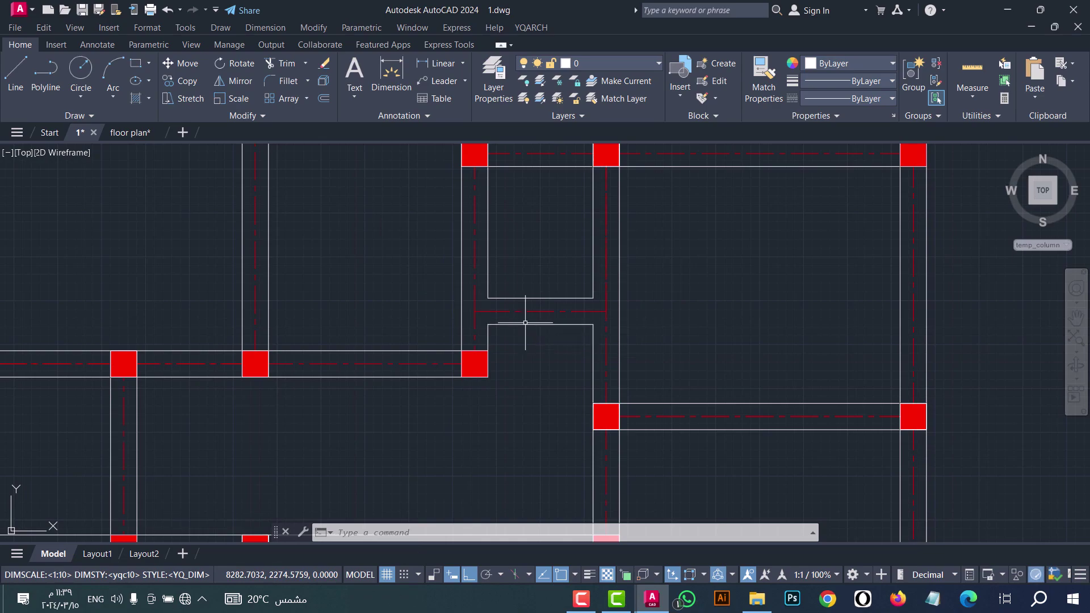
click(1076, 316)
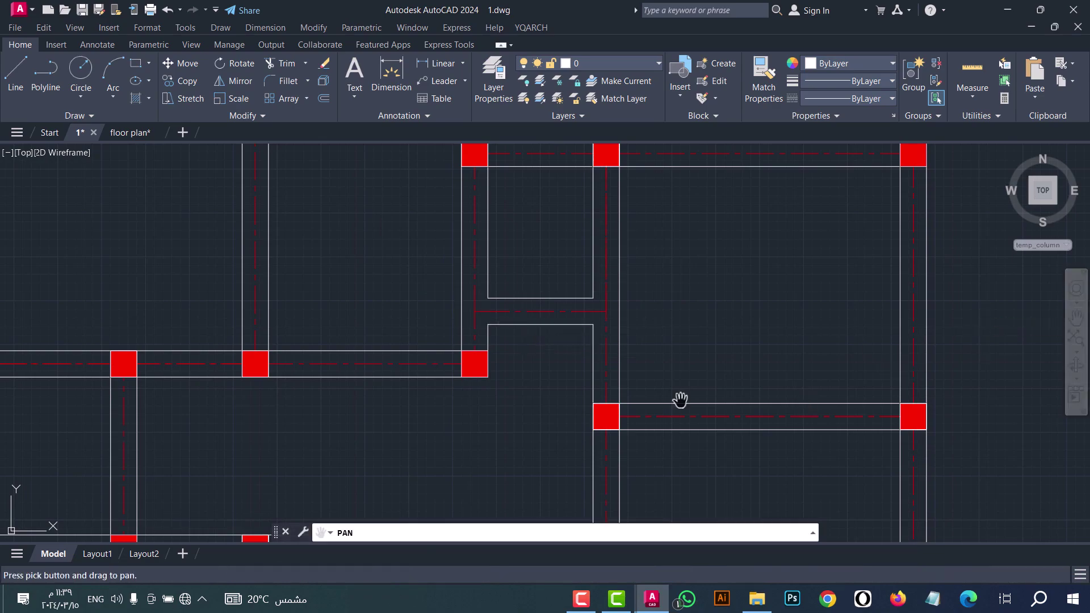
drag(681, 399, 757, 311)
scroll(531, 374, up, 2)
scroll(403, 431, down, 2)
drag(403, 431, 526, 307)
scroll(465, 270, down, 2)
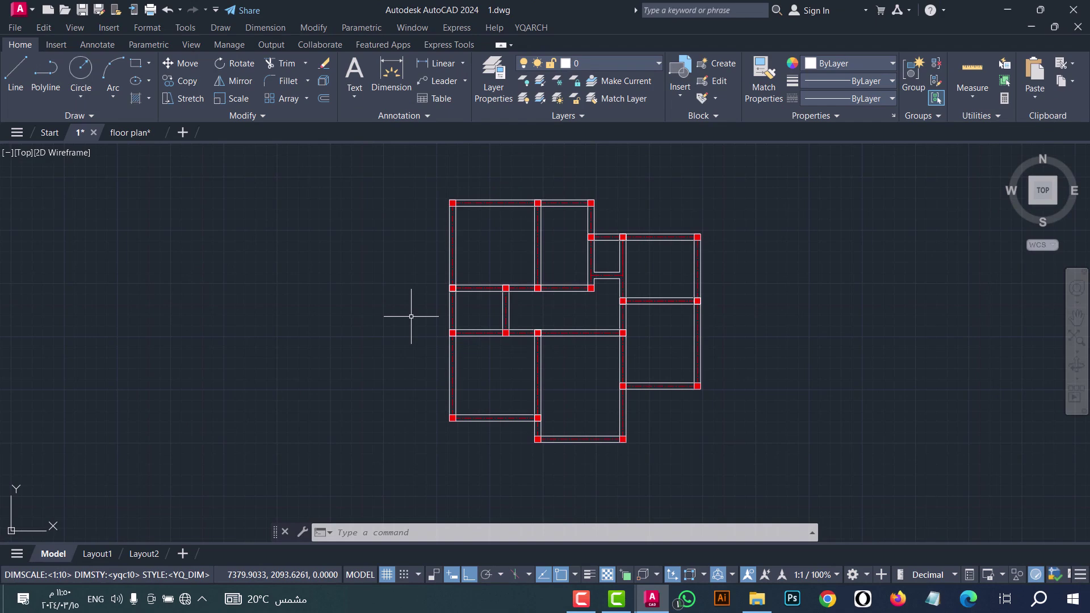
Step: Generate a labelled axis grid with 1150 and 1110 dimension chains around all walls
text(zh)
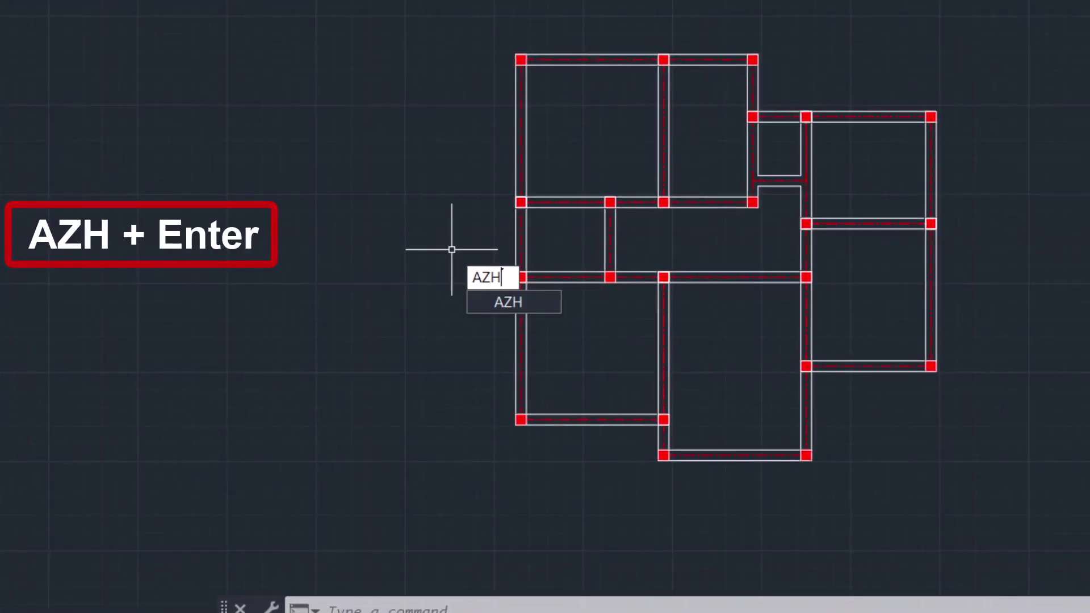
key(Return)
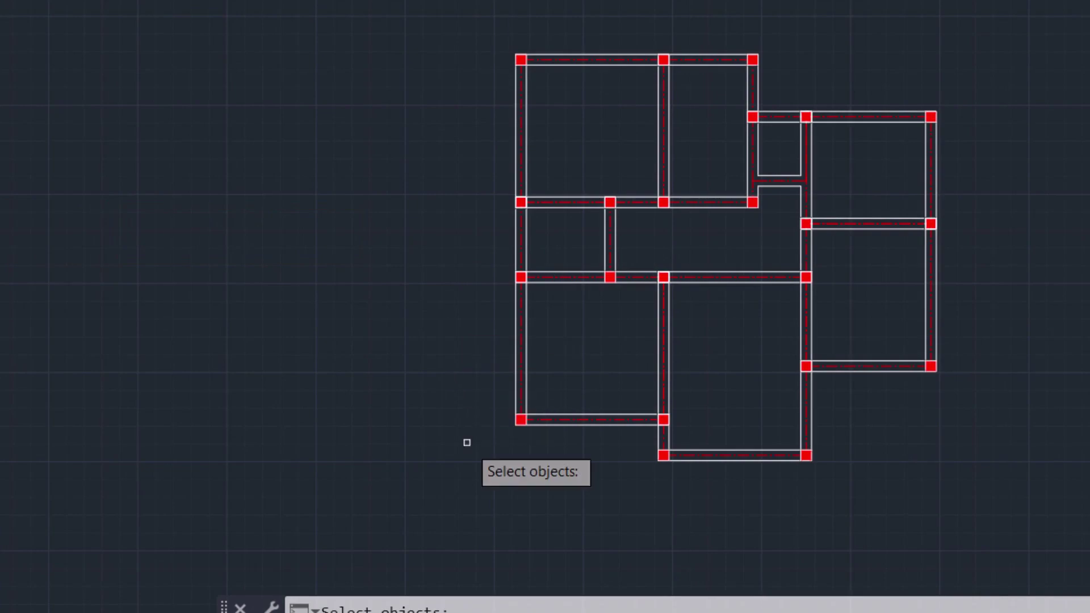
click(460, 505)
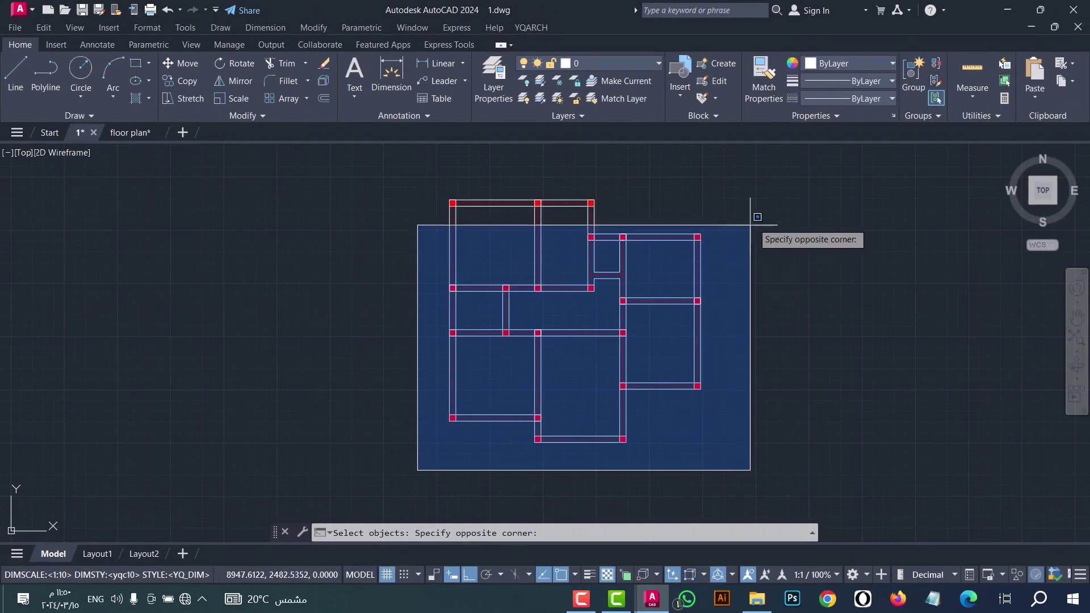
click(786, 183)
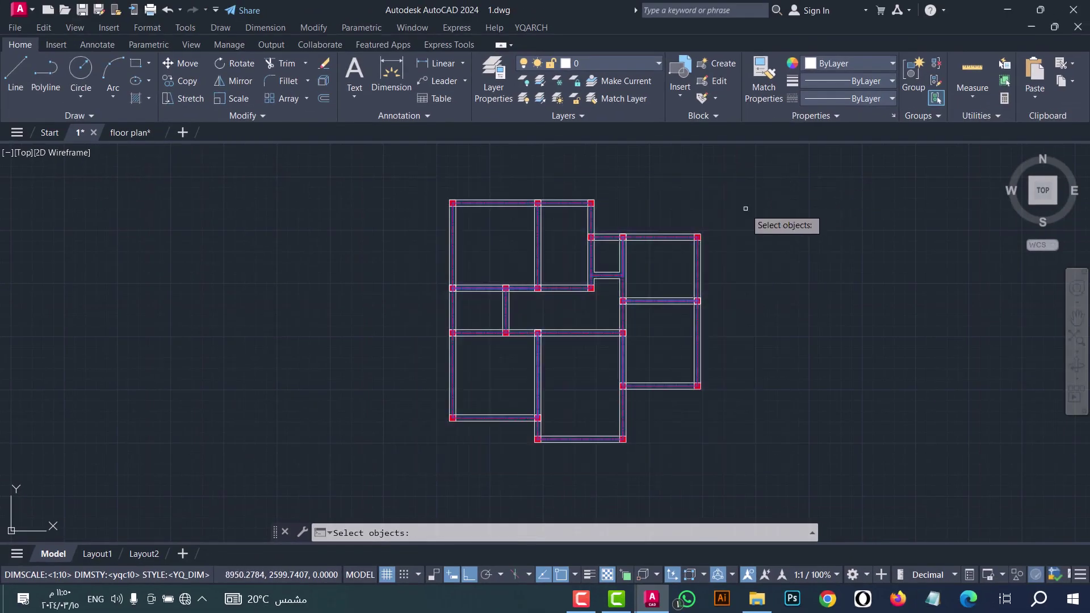
key(Return)
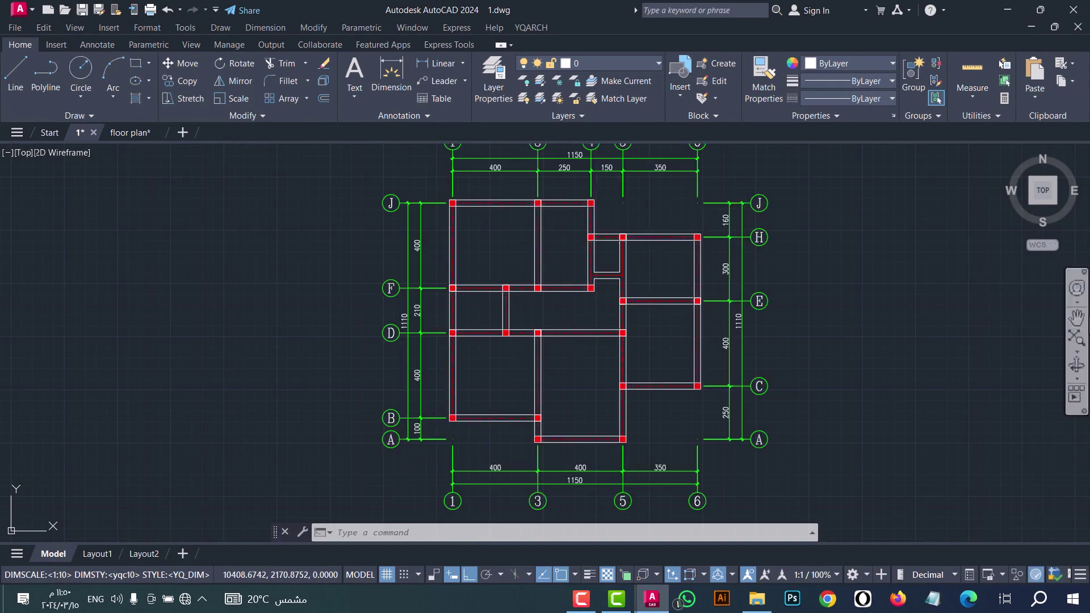
click(1077, 317)
scroll(750, 256, up, 6)
mouse_move(597, 254)
mouse_down()
mouse_move(673, 301)
mouse_move(577, 316)
mouse_move(703, 418)
mouse_move(523, 362)
mouse_move(674, 347)
mouse_move(628, 219)
mouse_move(615, 245)
mouse_up()
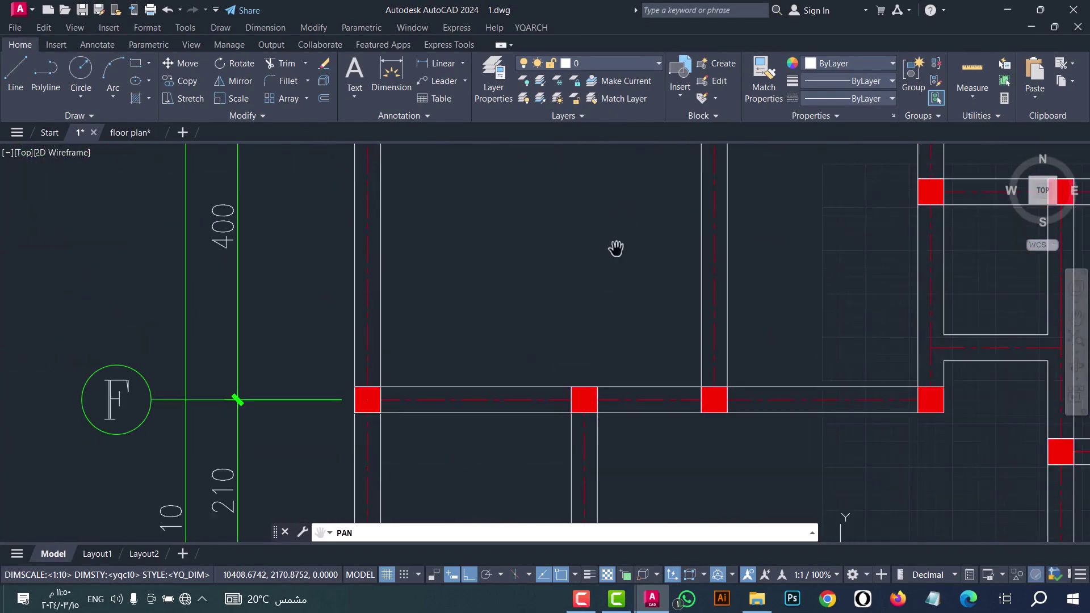
drag(585, 335, 578, 211)
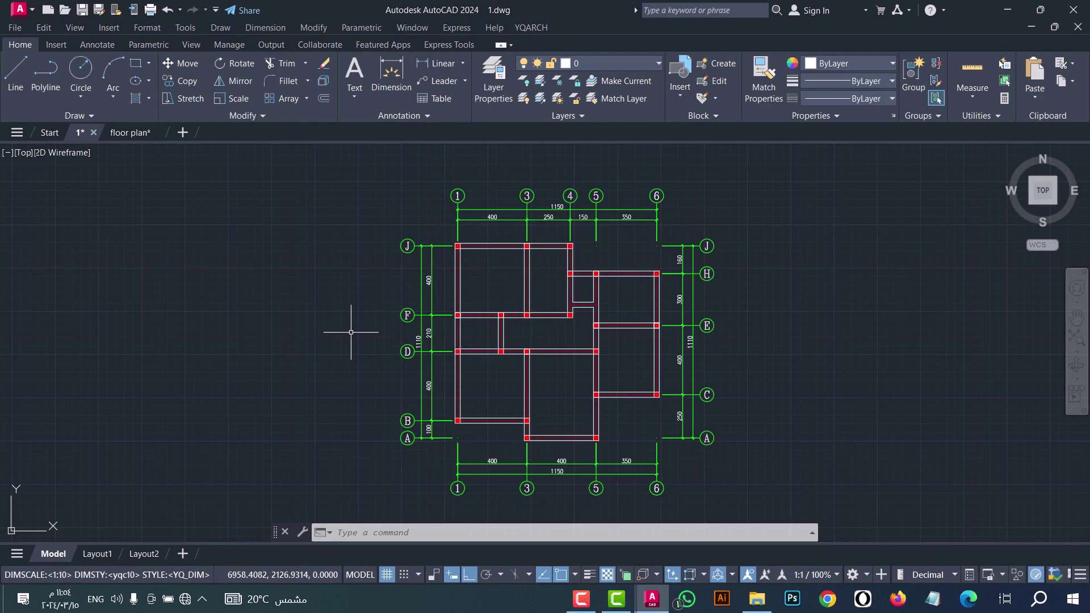
Step: Convert all axis dimensions to metres (4m, 2.5m, 11.5m) using DDM 'to Meter'
text(DDM)
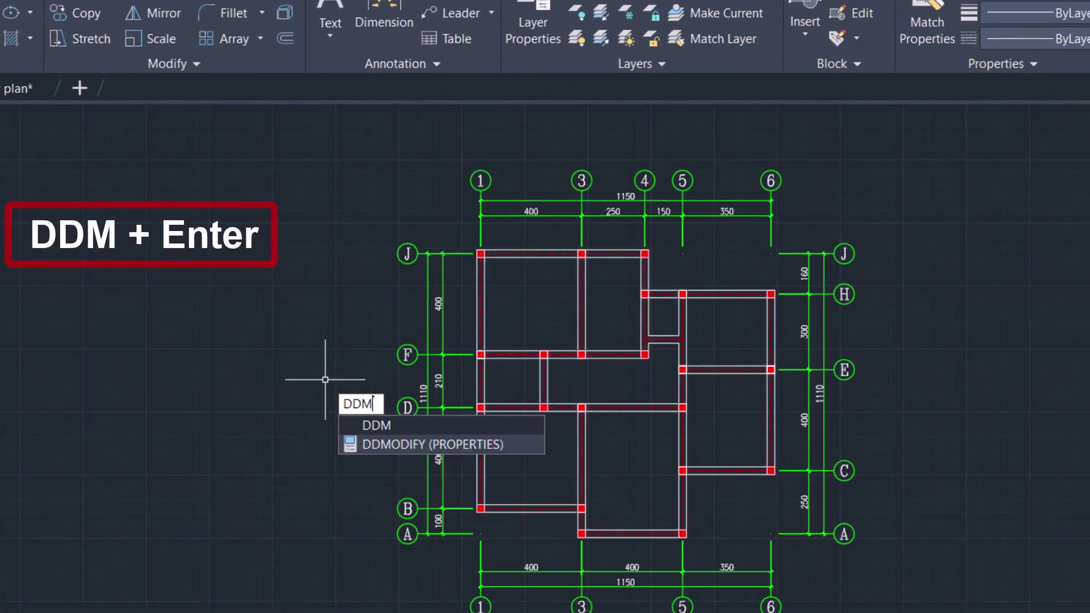
key(Return)
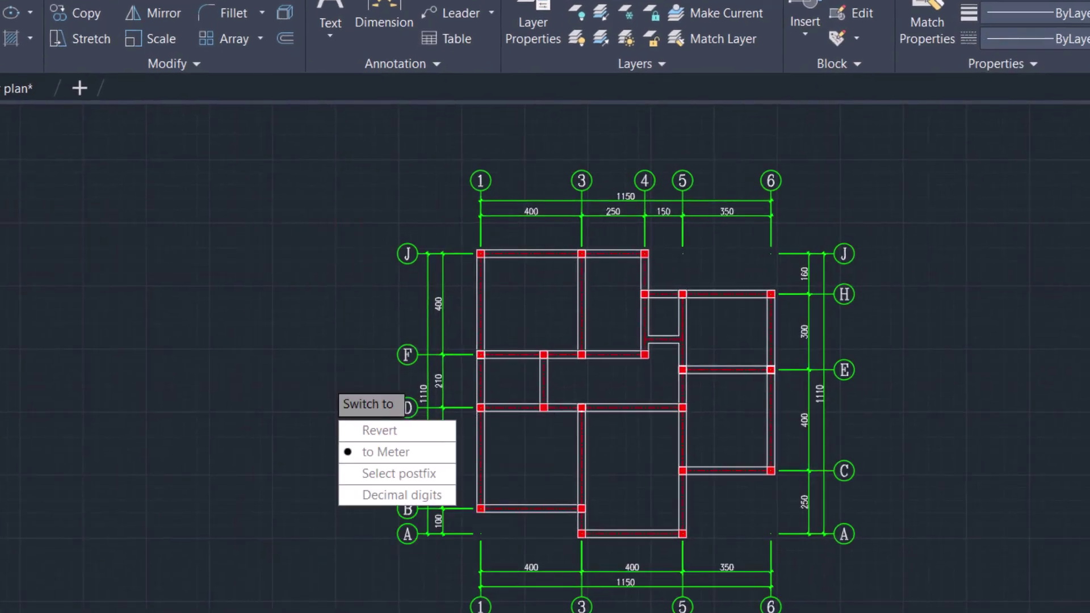
click(420, 452)
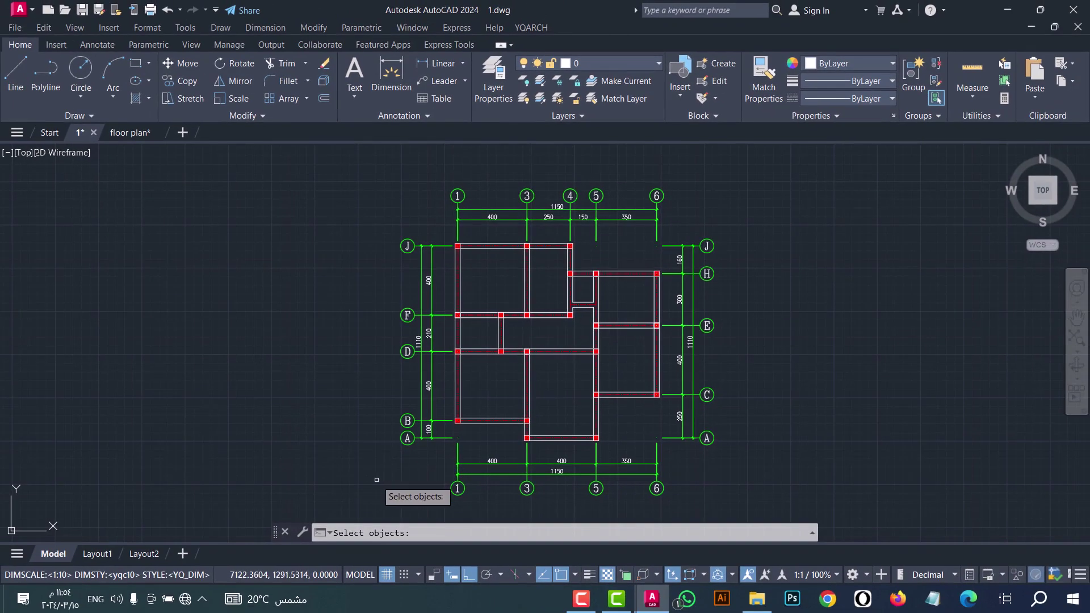
click(355, 612)
click(766, 190)
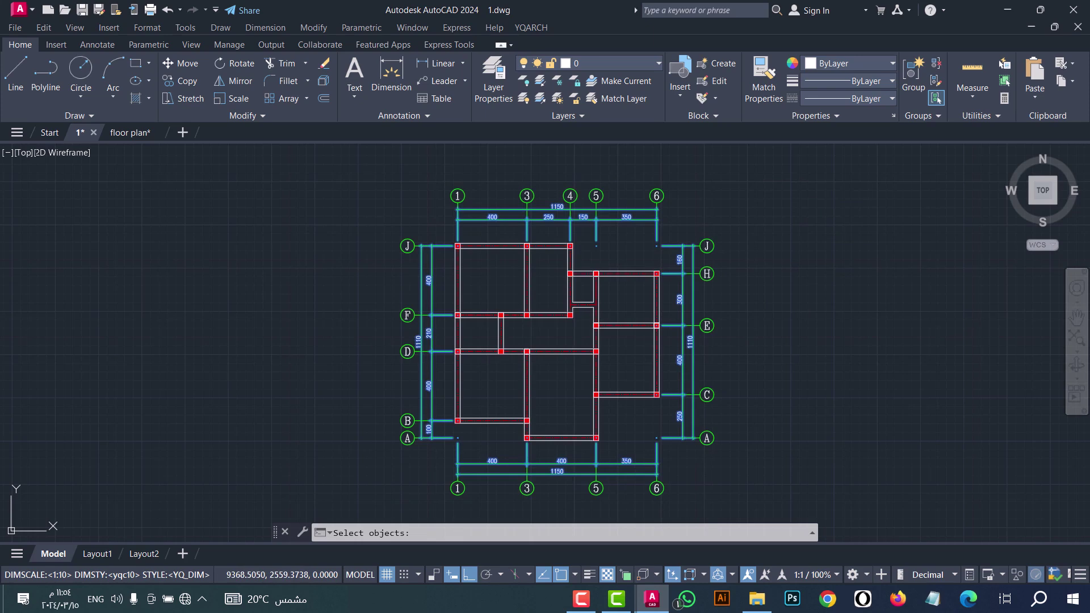
key(Return)
scroll(590, 216, up, 6)
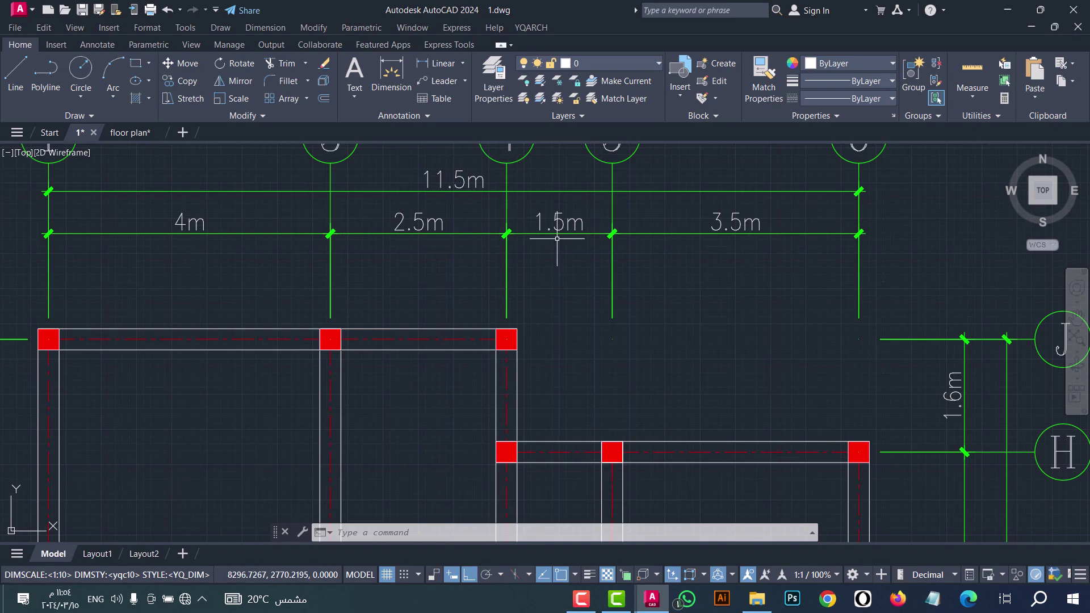
scroll(555, 241, down, 2)
scroll(856, 487, up, 2)
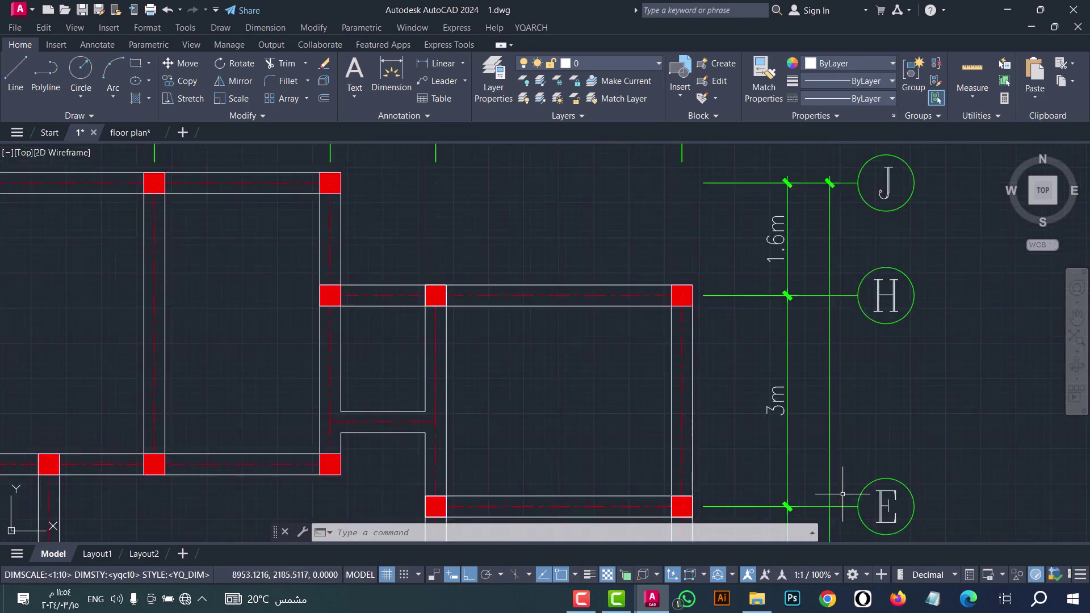
scroll(795, 427, down, 2)
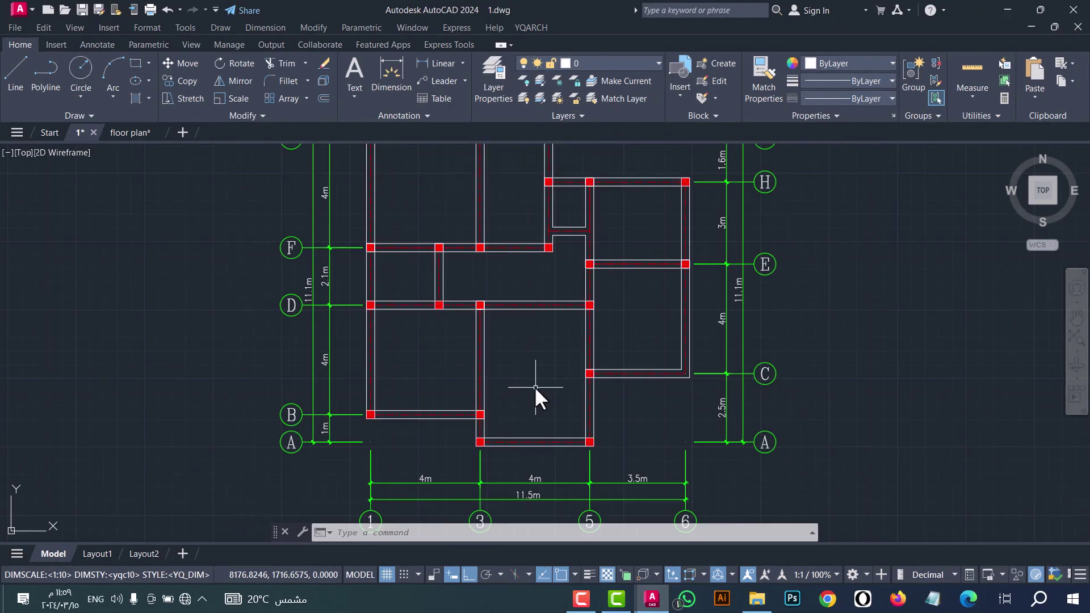
Step: Start the WDZ corner-window command and bring up its style settings
text(WDz)
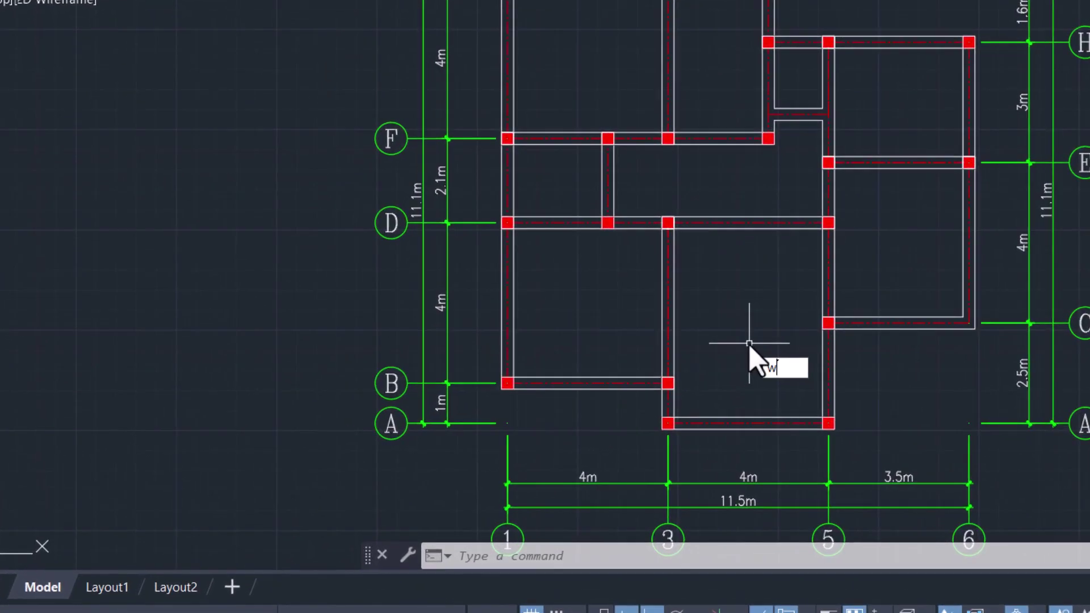
key(Return)
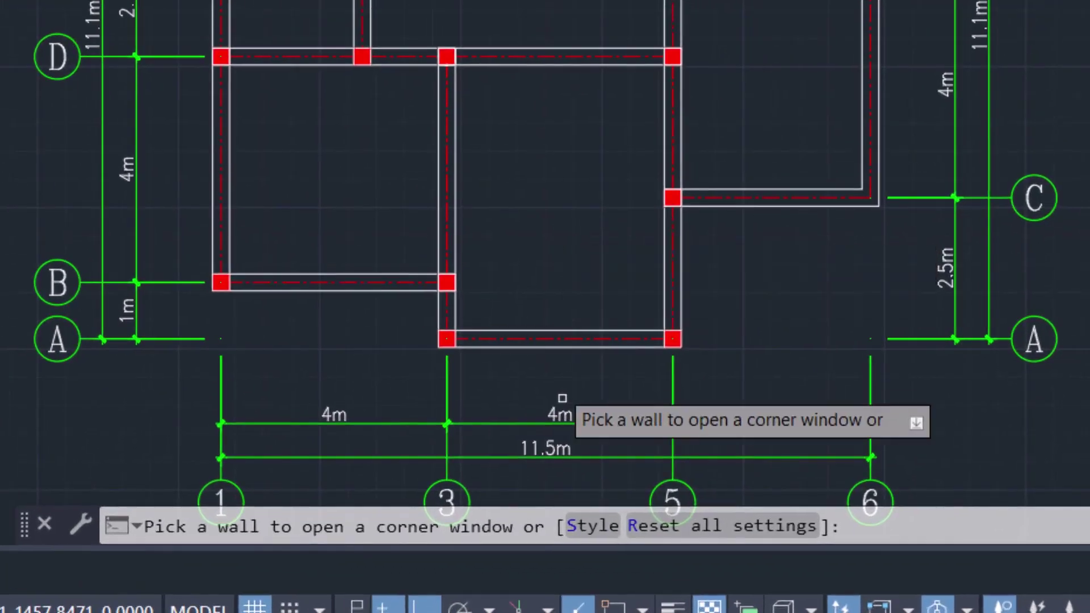
click(588, 527)
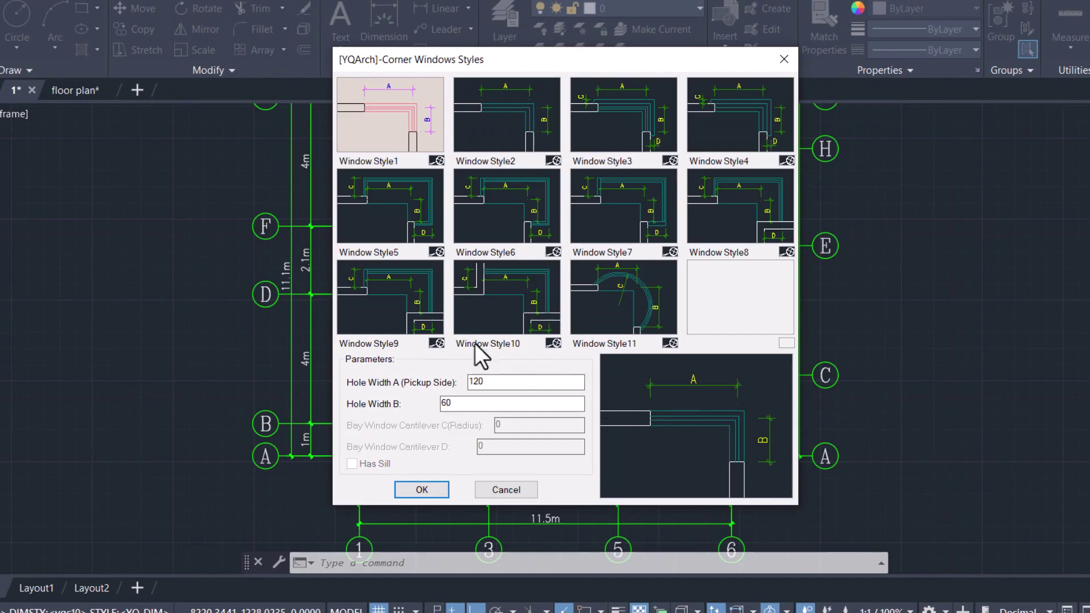
Step: Choose Window Style1 with Hole Width A 120 and Hole Width B 60
click(385, 120)
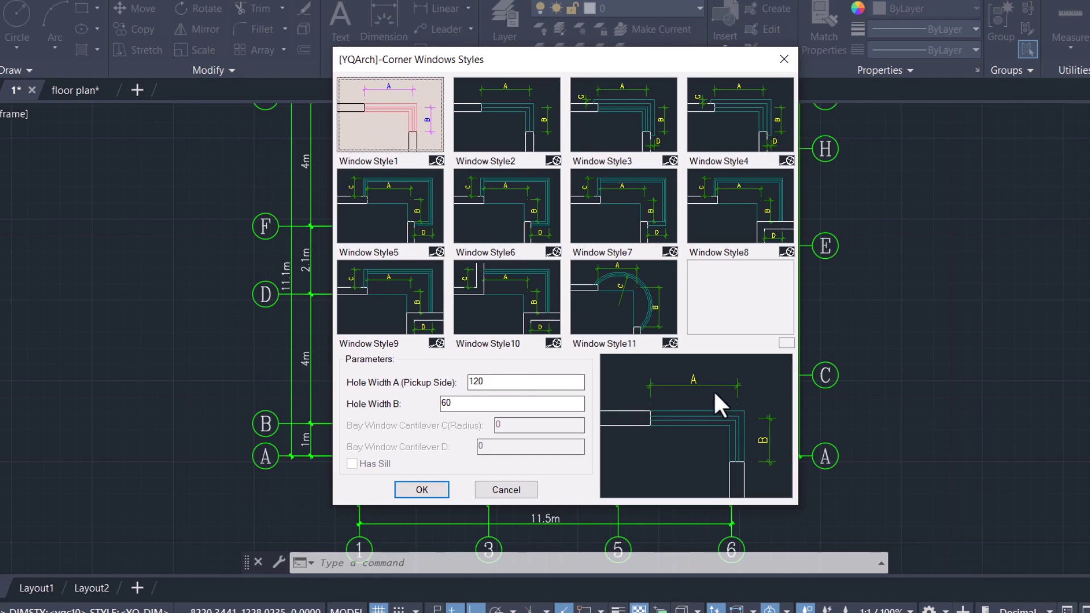
drag(513, 386, 432, 386)
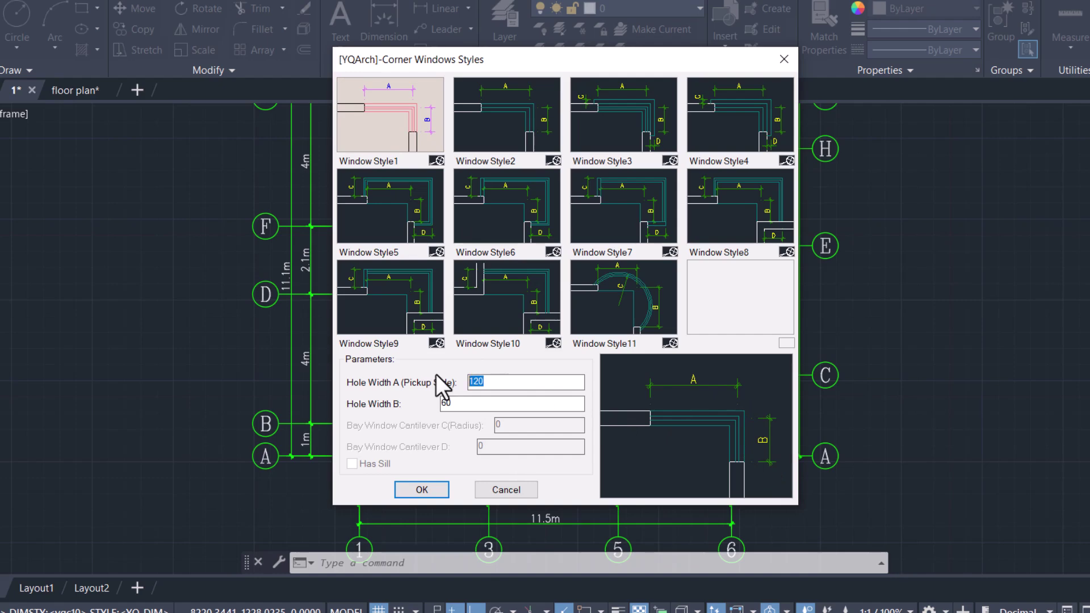
drag(468, 404, 438, 413)
Step: Confirm the style and insert the corner window at the inner wall corner beside grid C
click(431, 487)
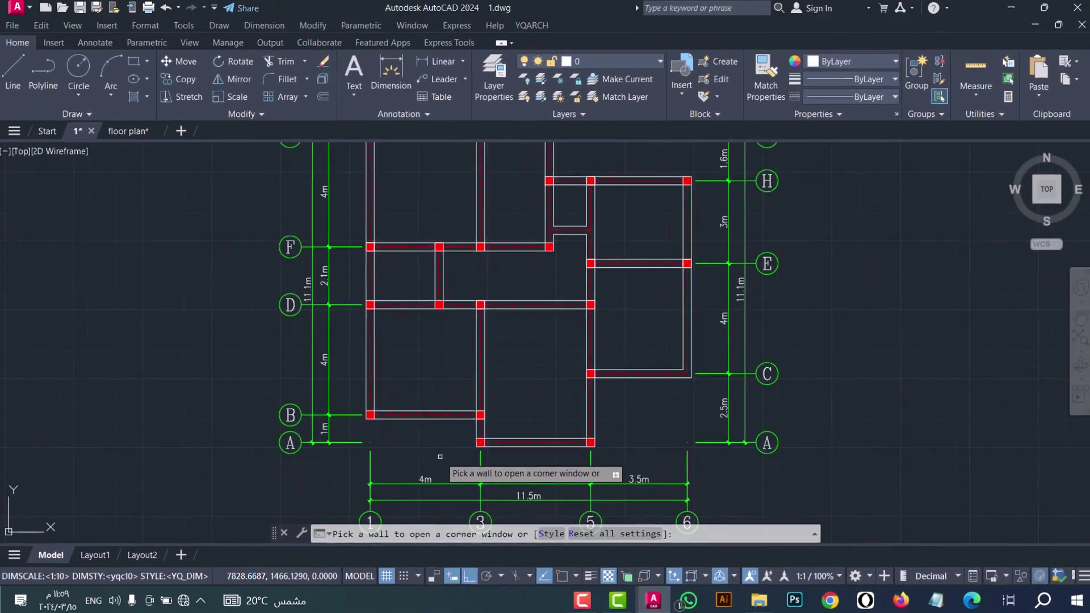
scroll(686, 375, up, 4)
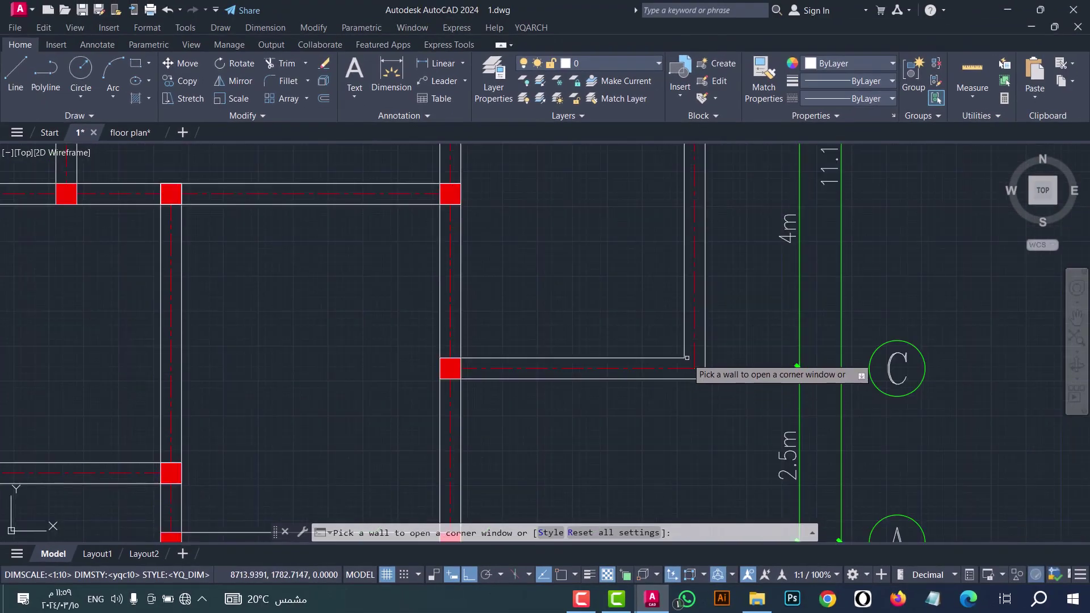
click(680, 354)
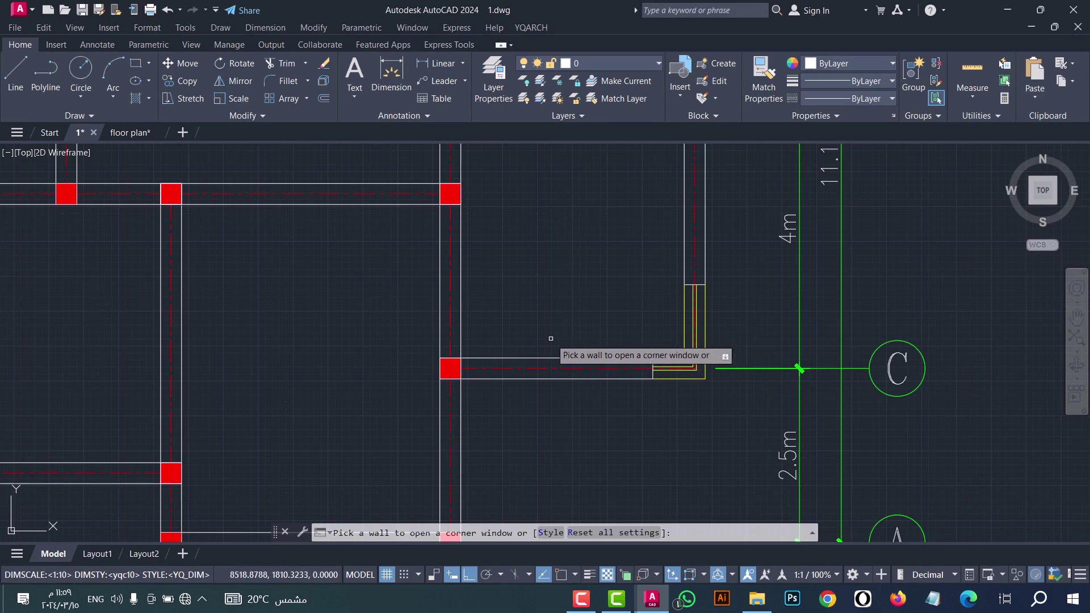
key(Escape)
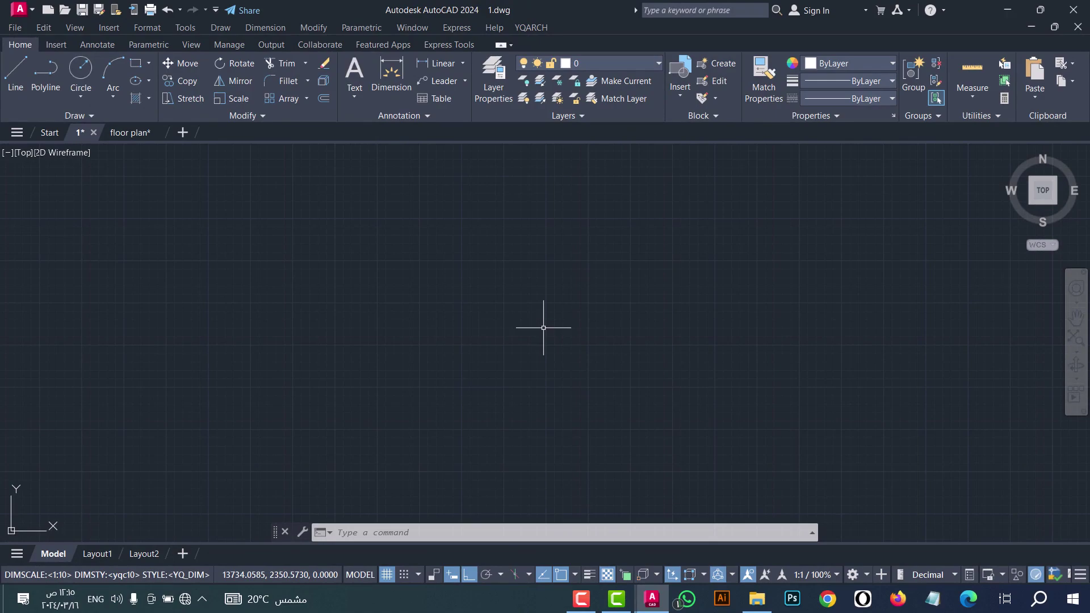
Step: Set up Heap Trees via ZW with Arbors and average diameter 100
text(ZW)
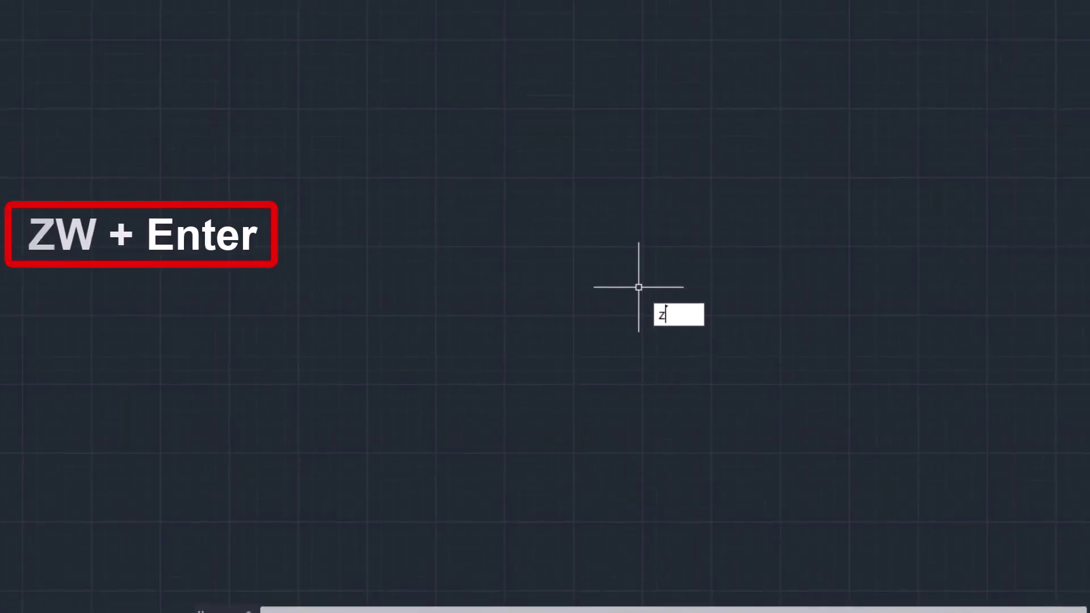
key(Return)
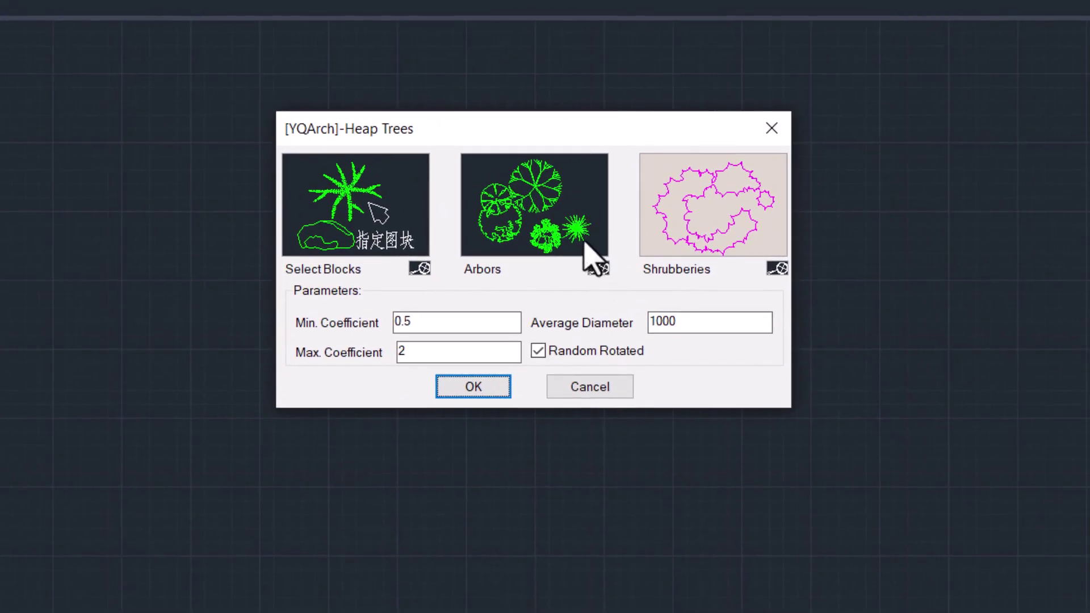
click(518, 218)
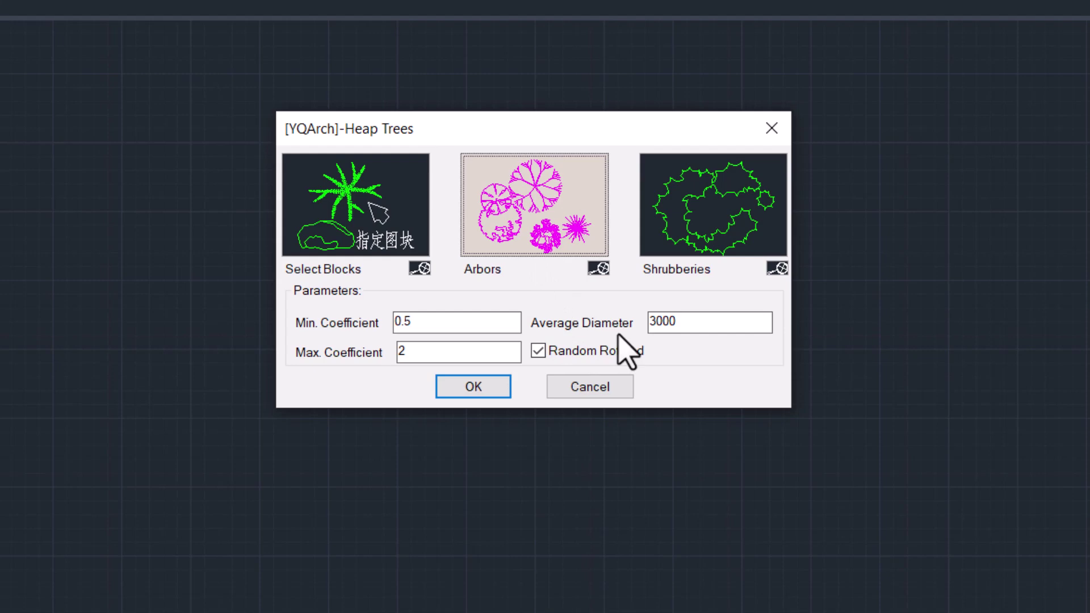
drag(706, 328, 624, 321)
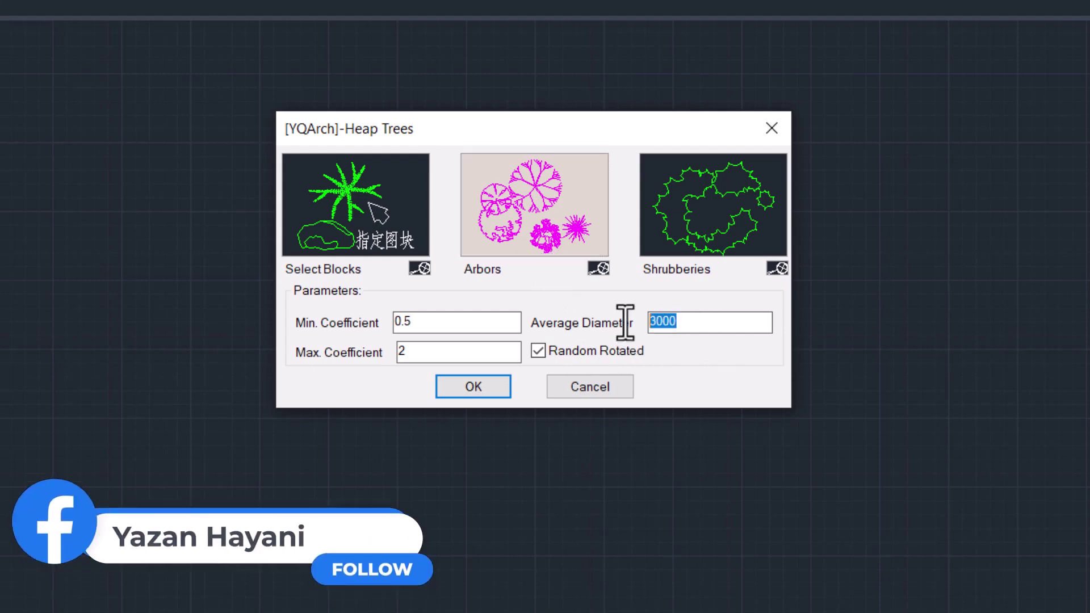
text(100)
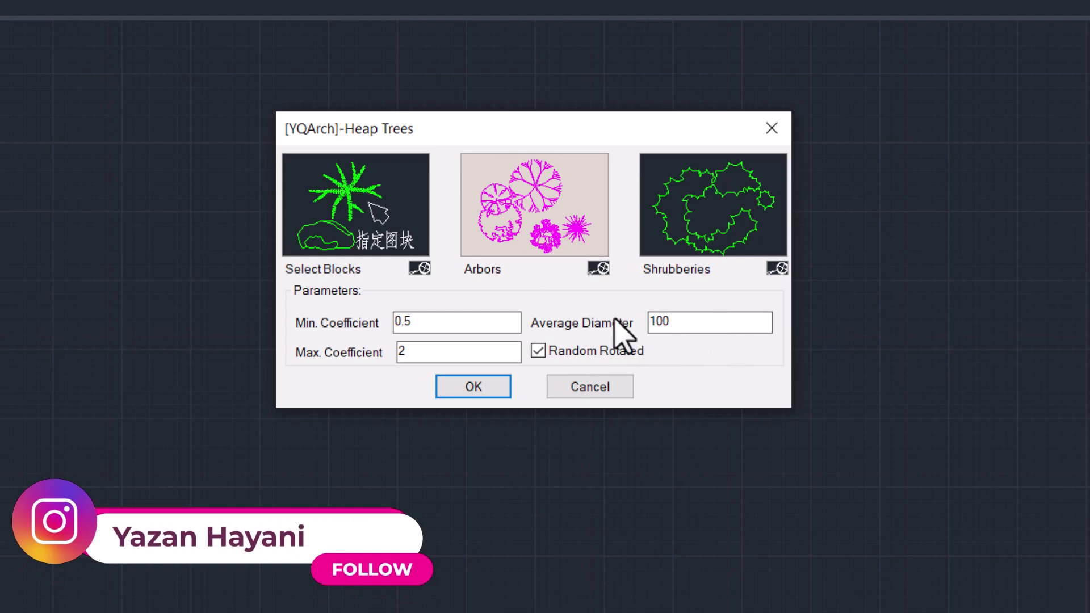
click(489, 390)
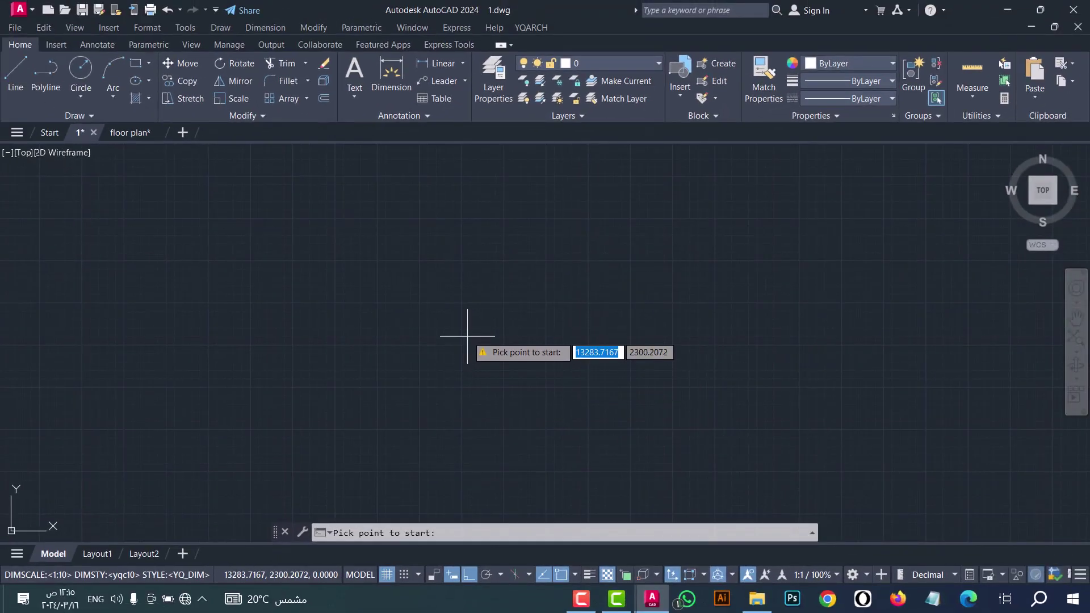
Step: Scatter a trail of heaped tree symbols across the empty canvas from a picked start point
click(467, 302)
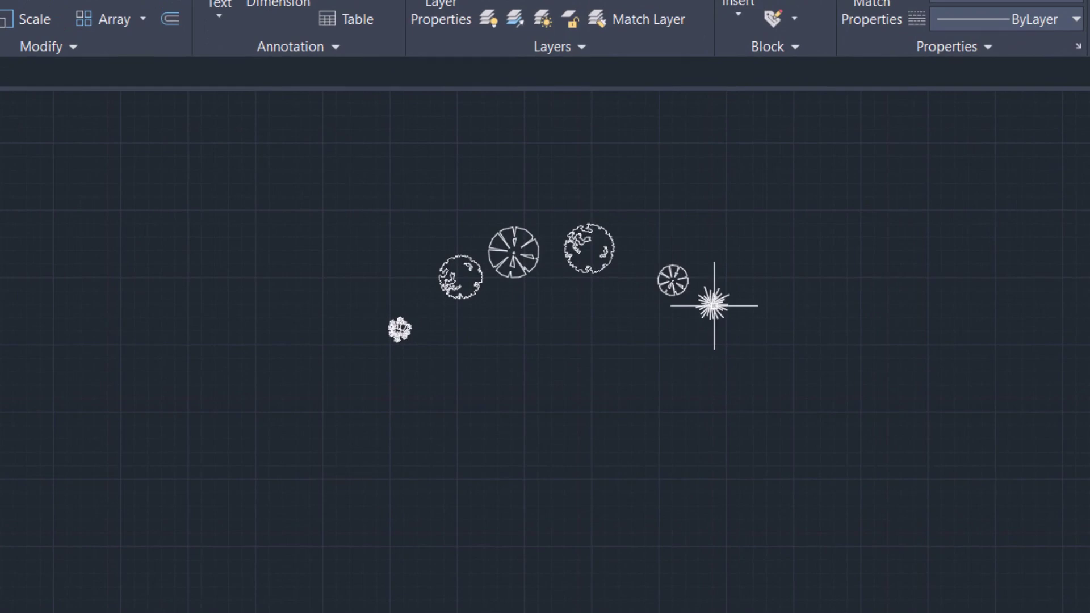
mouse_move(714, 306)
mouse_down()
mouse_move(745, 384)
mouse_move(720, 414)
mouse_move(644, 384)
mouse_move(627, 345)
mouse_move(560, 315)
mouse_move(512, 340)
mouse_move(497, 385)
mouse_move(532, 417)
mouse_move(554, 395)
mouse_move(593, 408)
mouse_move(624, 475)
mouse_move(597, 489)
mouse_move(502, 484)
mouse_move(447, 402)
mouse_move(389, 394)
mouse_move(342, 460)
mouse_move(412, 561)
mouse_move(574, 574)
mouse_move(650, 564)
mouse_move(723, 494)
mouse_move(781, 398)
mouse_move(794, 314)
mouse_move(748, 268)
mouse_move(603, 213)
mouse_move(503, 200)
mouse_move(459, 206)
mouse_move(445, 260)
mouse_move(407, 280)
mouse_move(412, 335)
mouse_move(443, 323)
mouse_up()
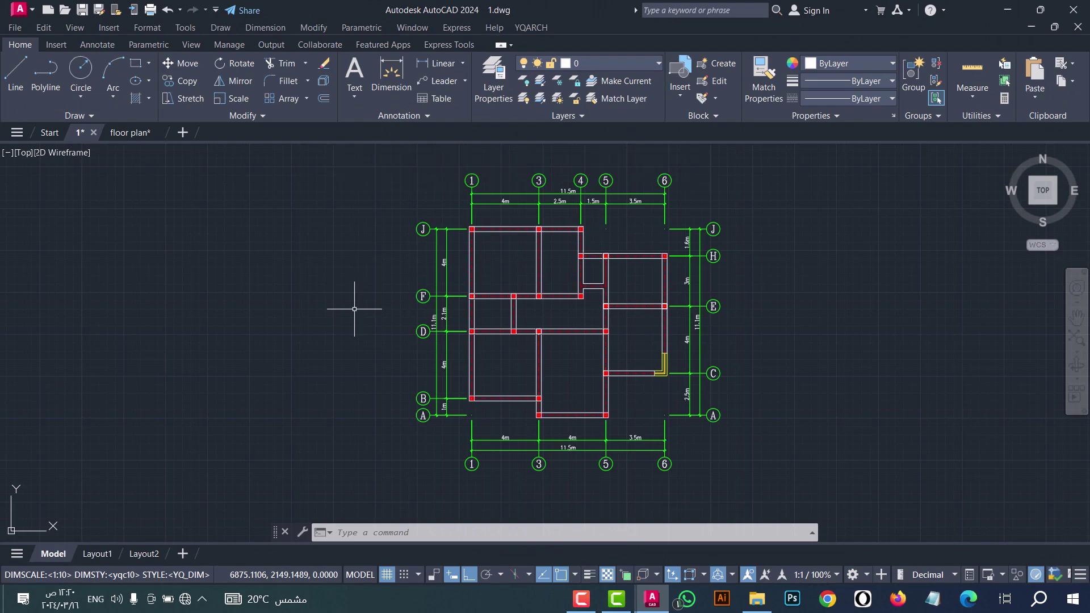
Step: Start YQArch's MJ area accumulation in Pick Point in Closed Area mode, outputting to layer MJ
text(MJ)
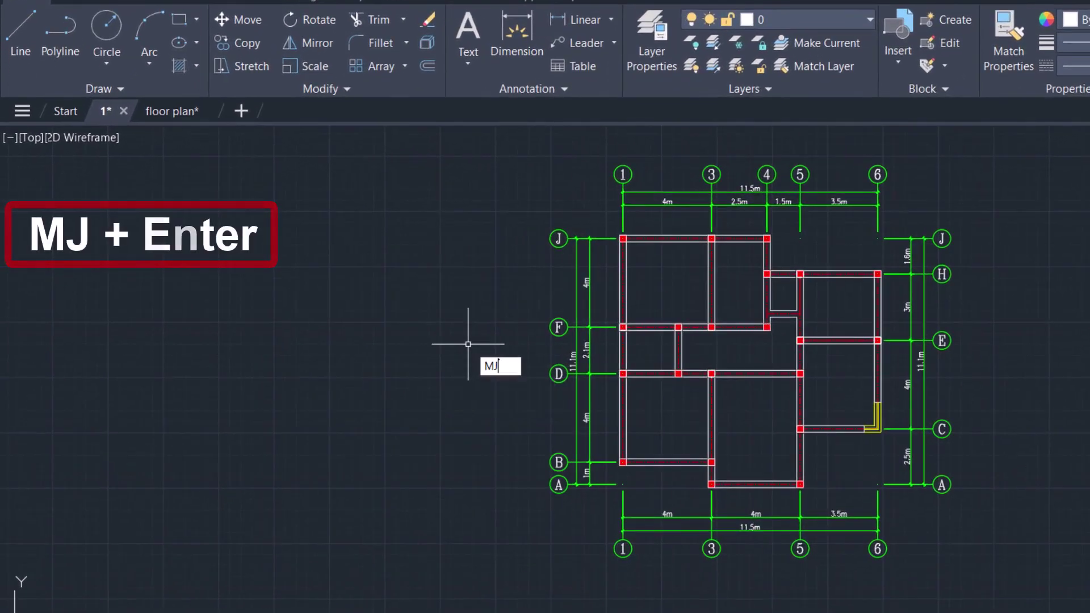
key(Return)
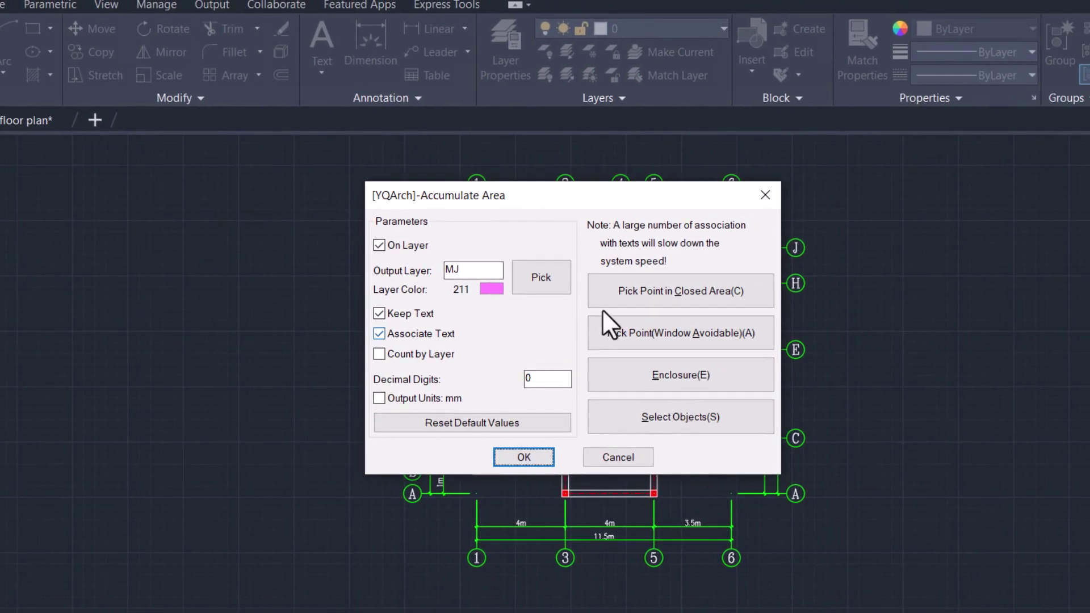
click(725, 295)
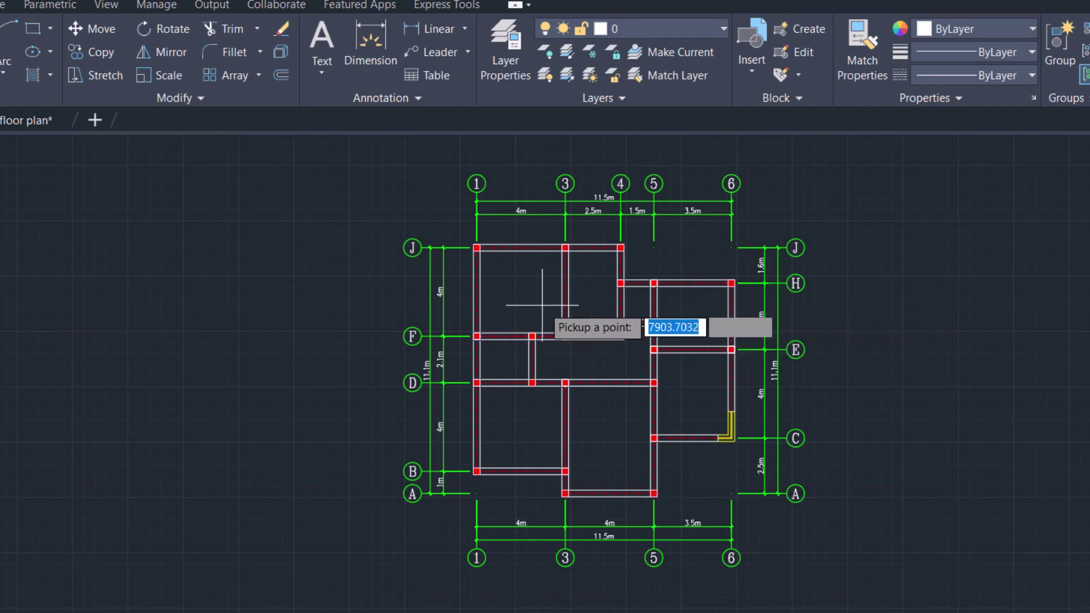
Step: Add area outlines and labels to the upper-left 14m², neighbouring, 9m², lower and 4m² rooms
click(522, 299)
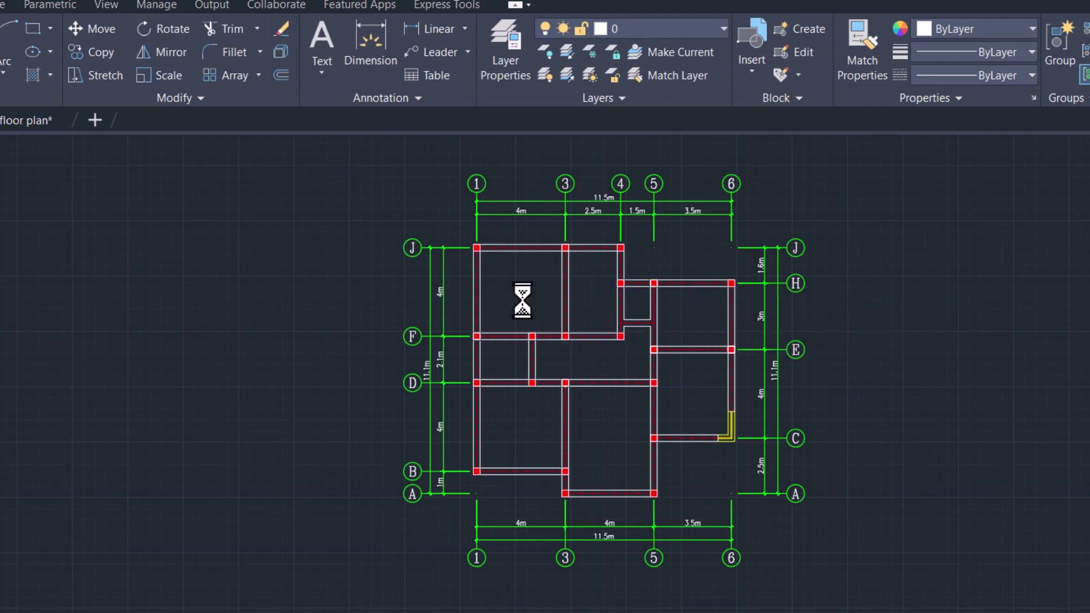
scroll(535, 307, up, 4)
click(714, 280)
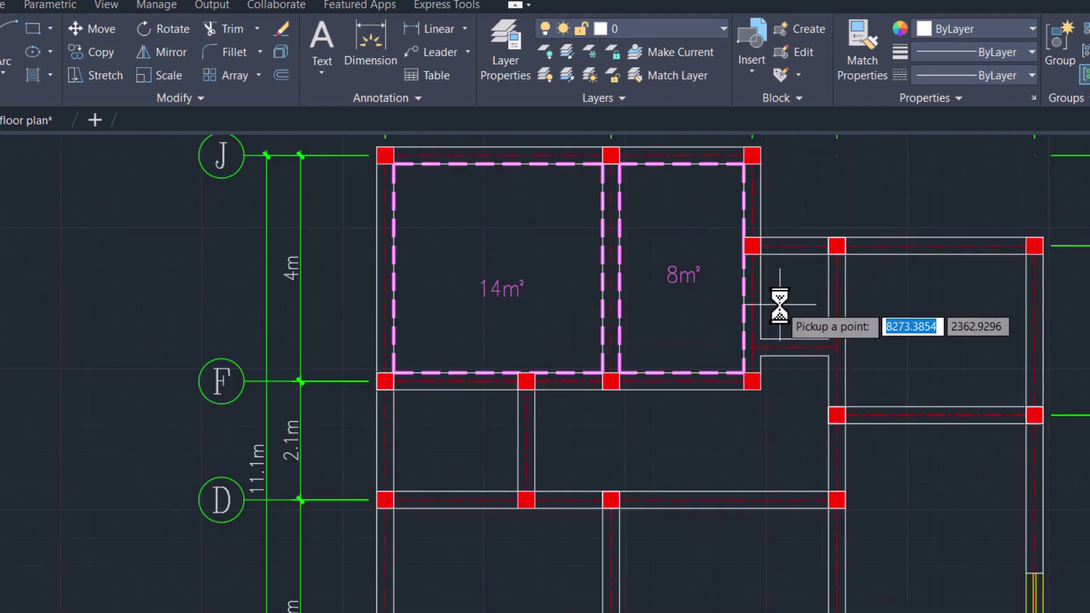
click(945, 331)
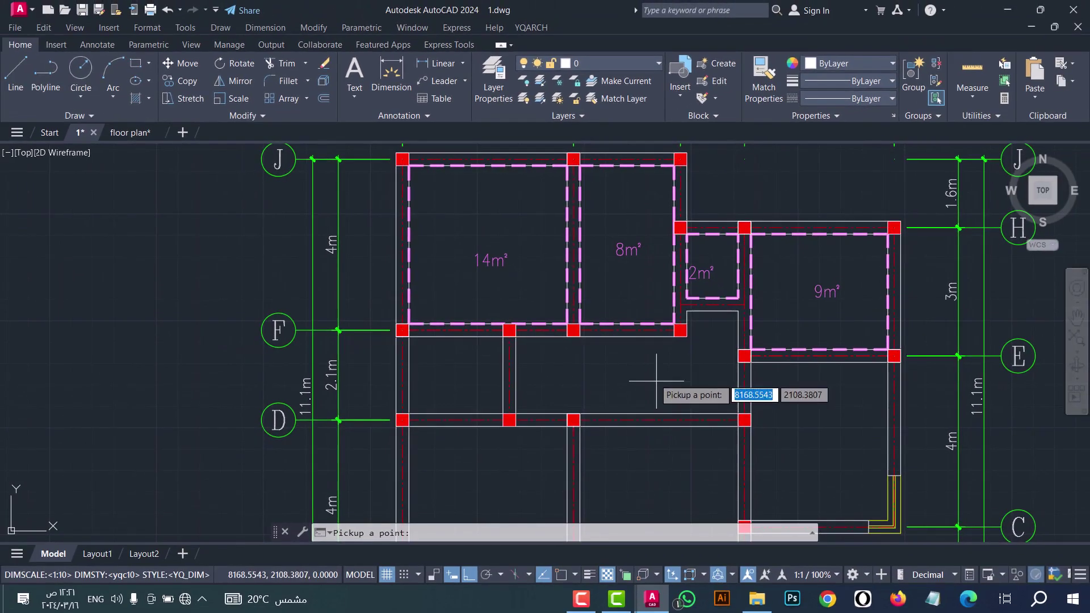
click(702, 440)
click(457, 392)
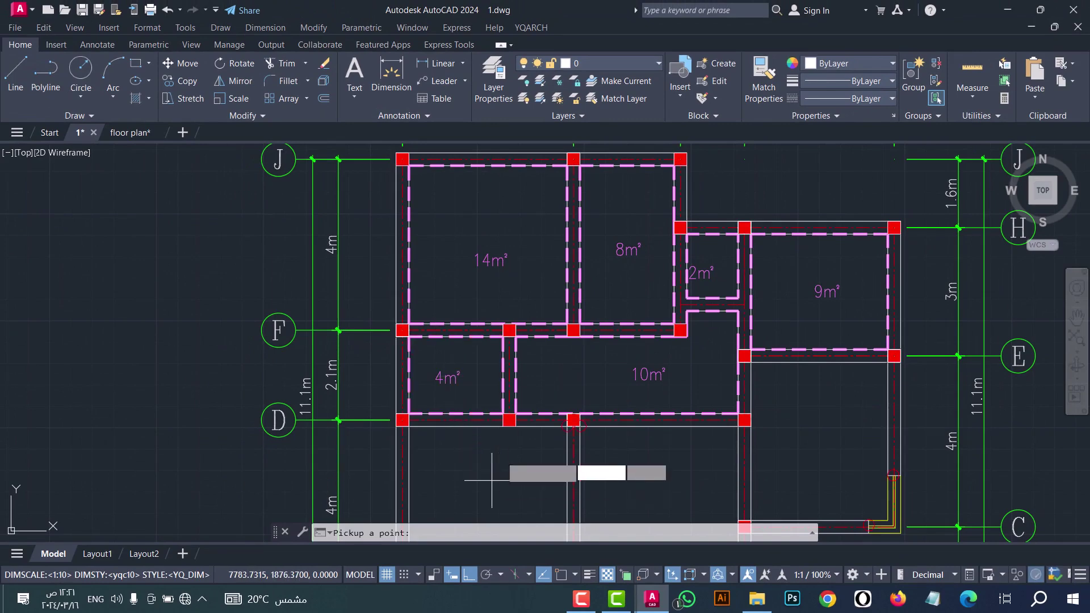
Step: Add areas for the large lower room and the lower-left 14m² room, then finish picking
scroll(498, 401, down, 2)
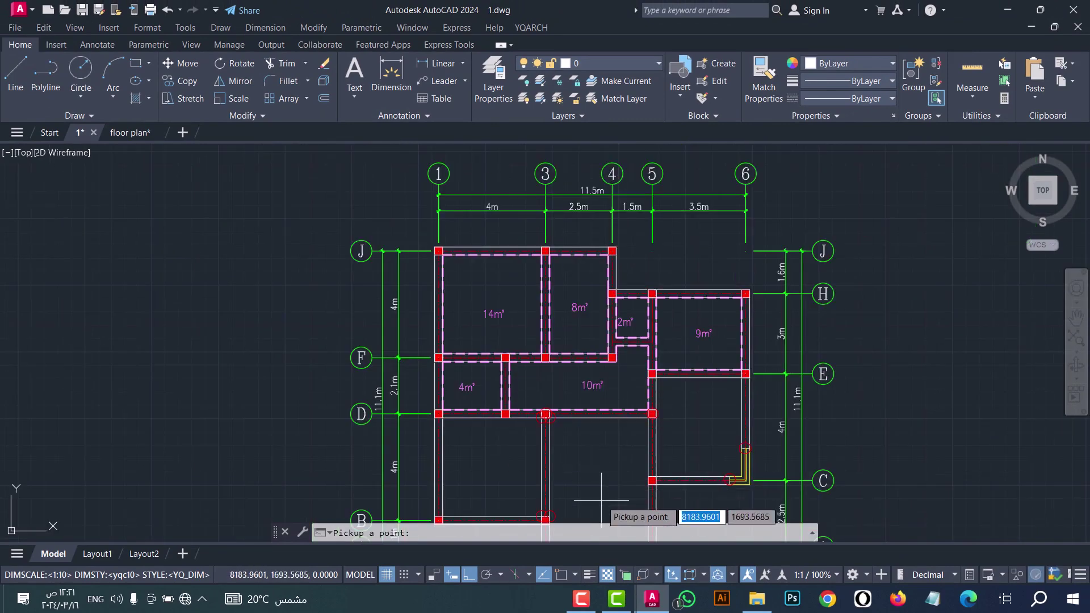
scroll(603, 500, up, 2)
scroll(600, 414, down, 2)
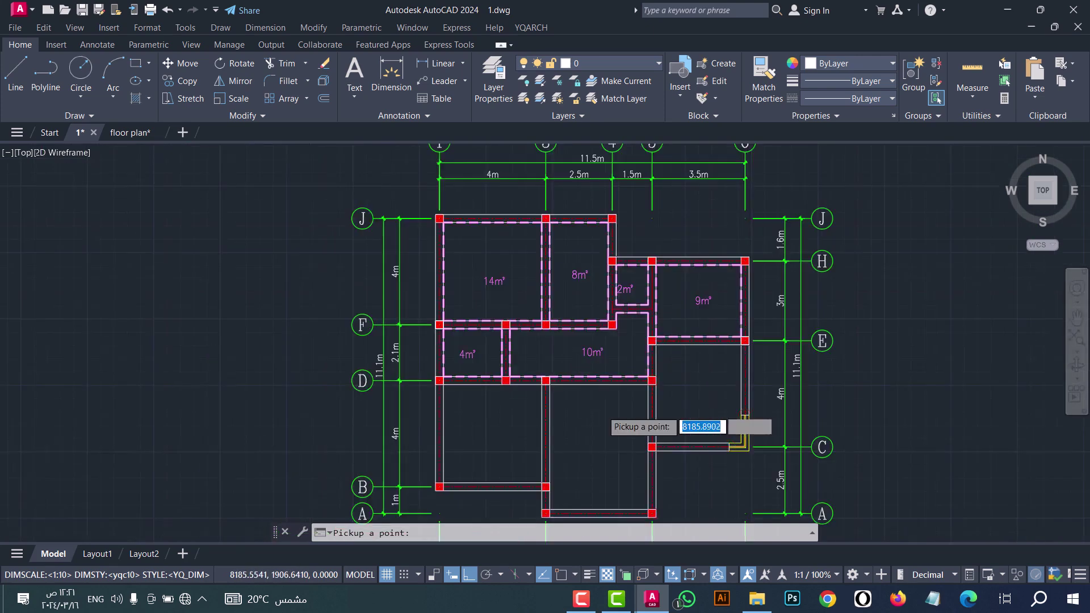
scroll(601, 462, up, 2)
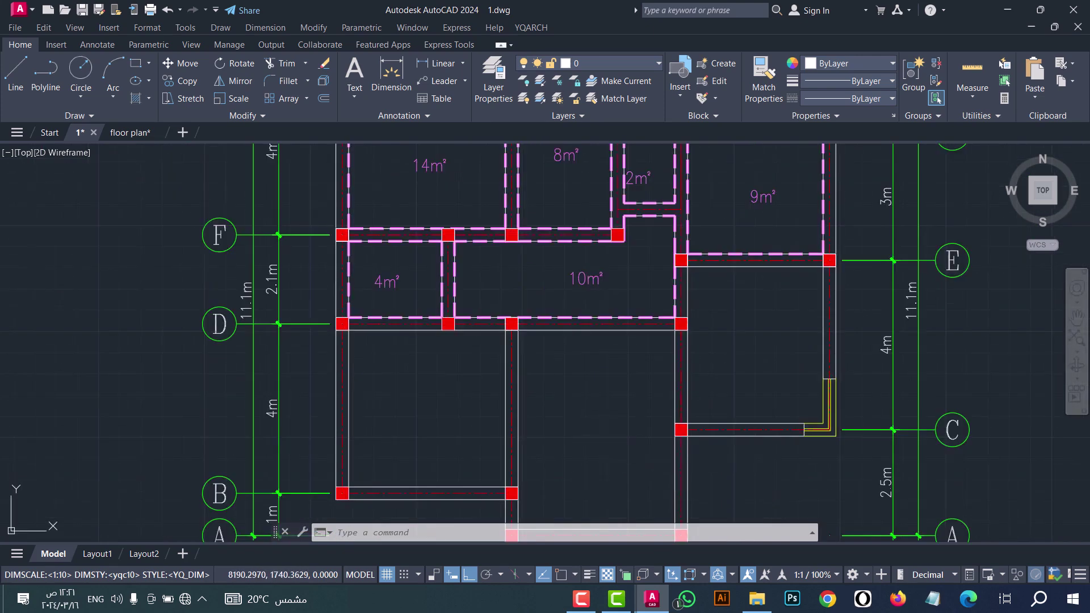
scroll(601, 414, down, 2)
click(483, 414)
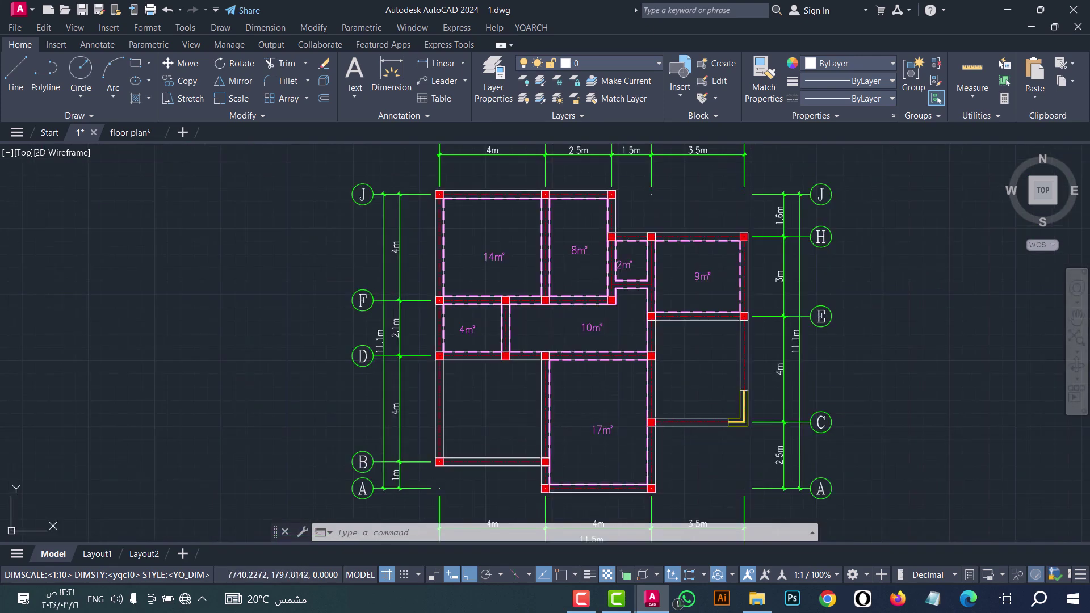
click(703, 381)
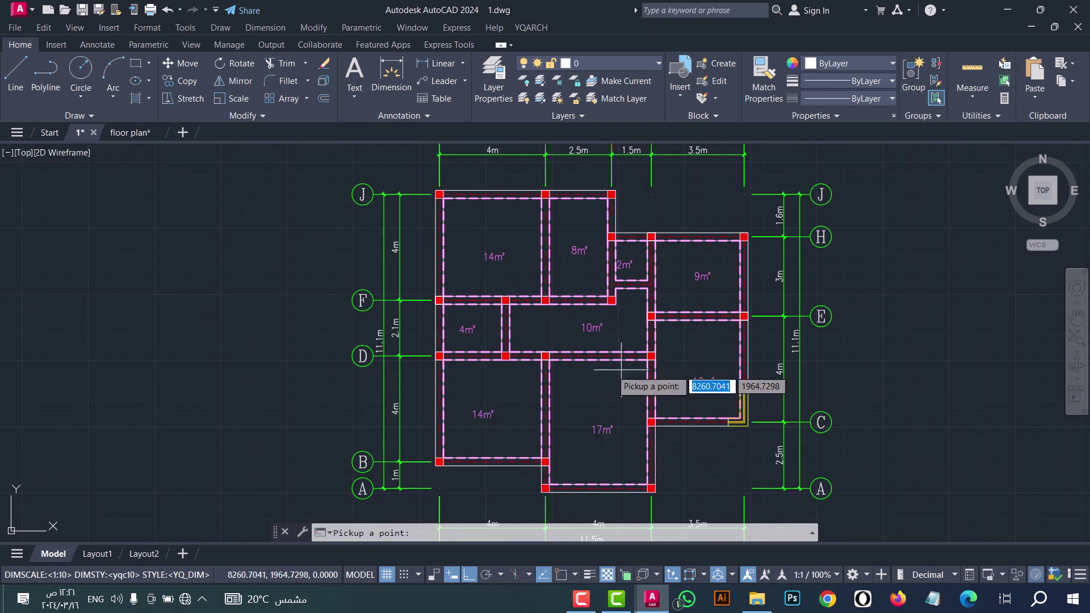
scroll(539, 353, up, 2)
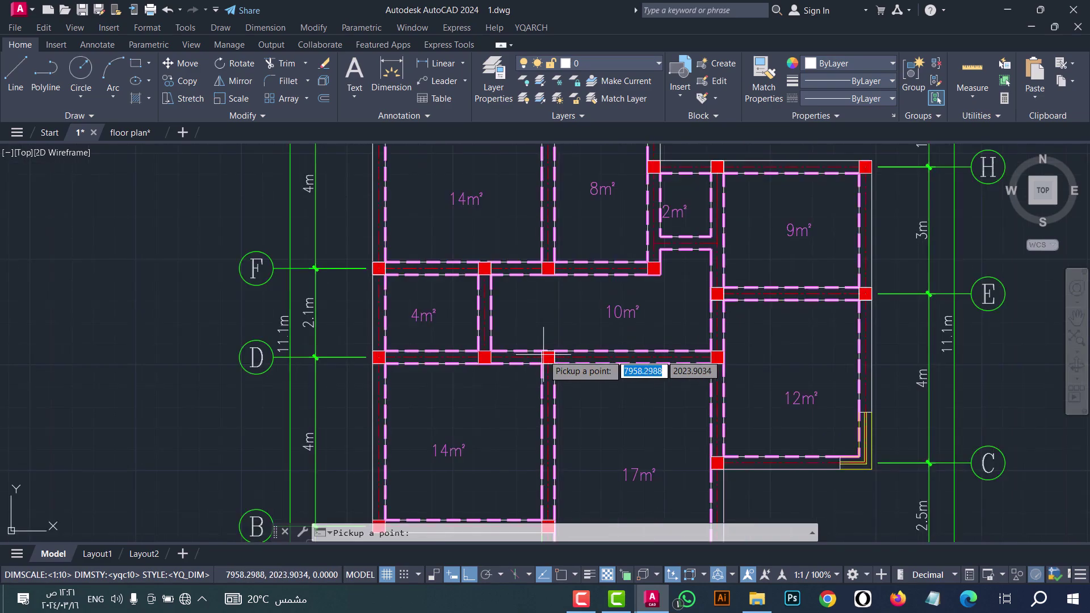
scroll(844, 353, up, 2)
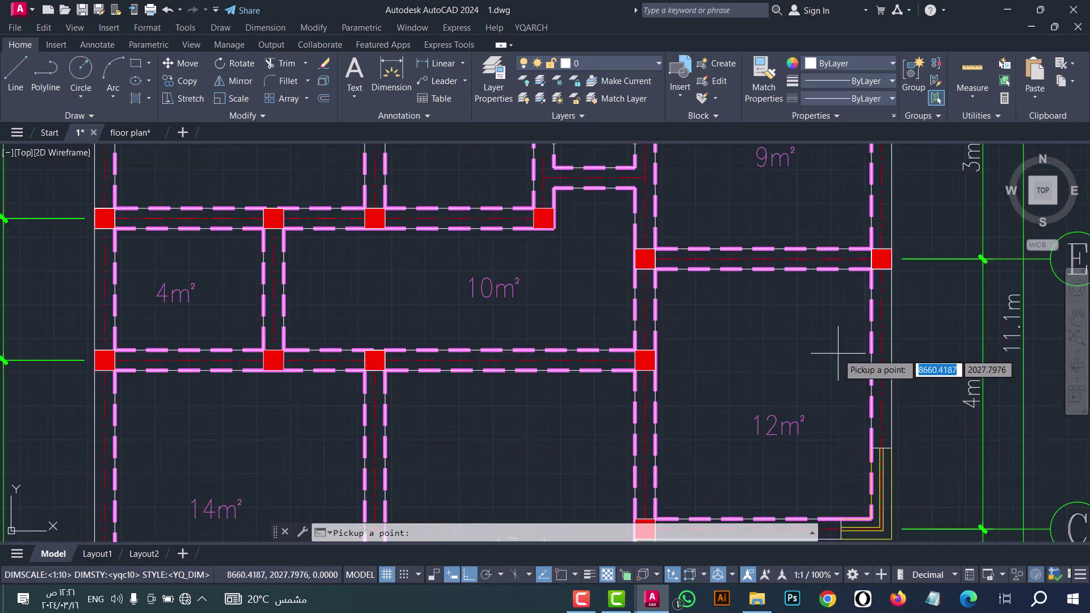
key(Escape)
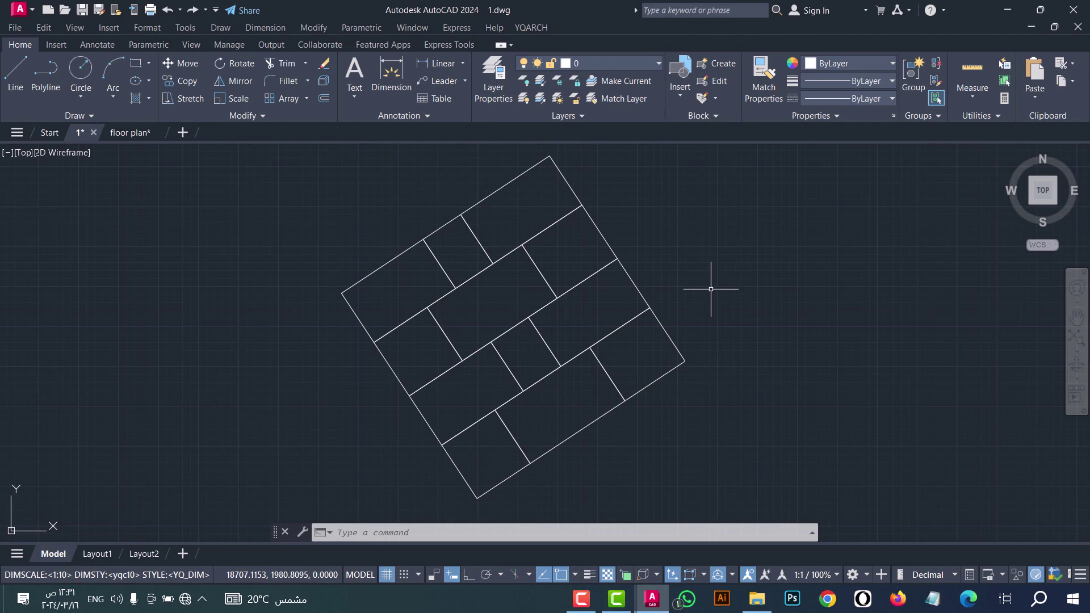
Step: Rerun MJ area accumulation by selected objects, selecting the whole rotated tile drawing
text(MJ)
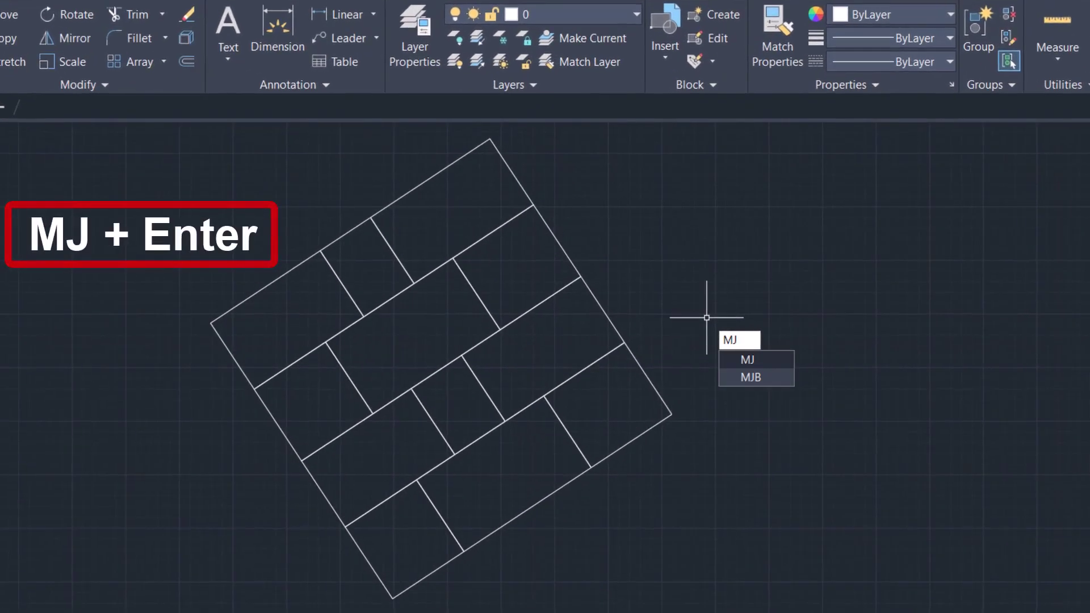
key(Return)
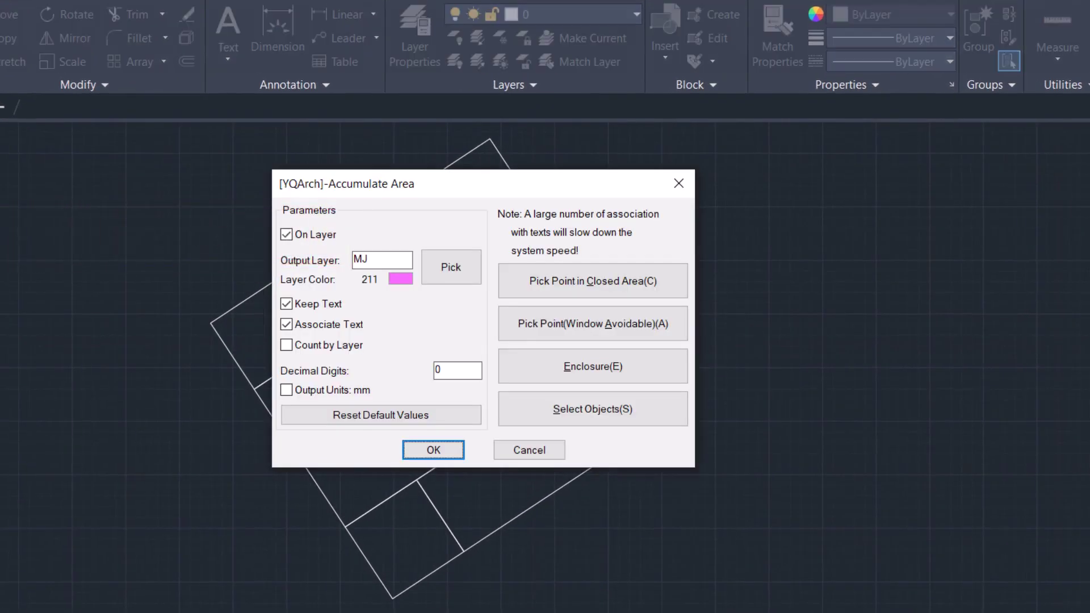
click(632, 413)
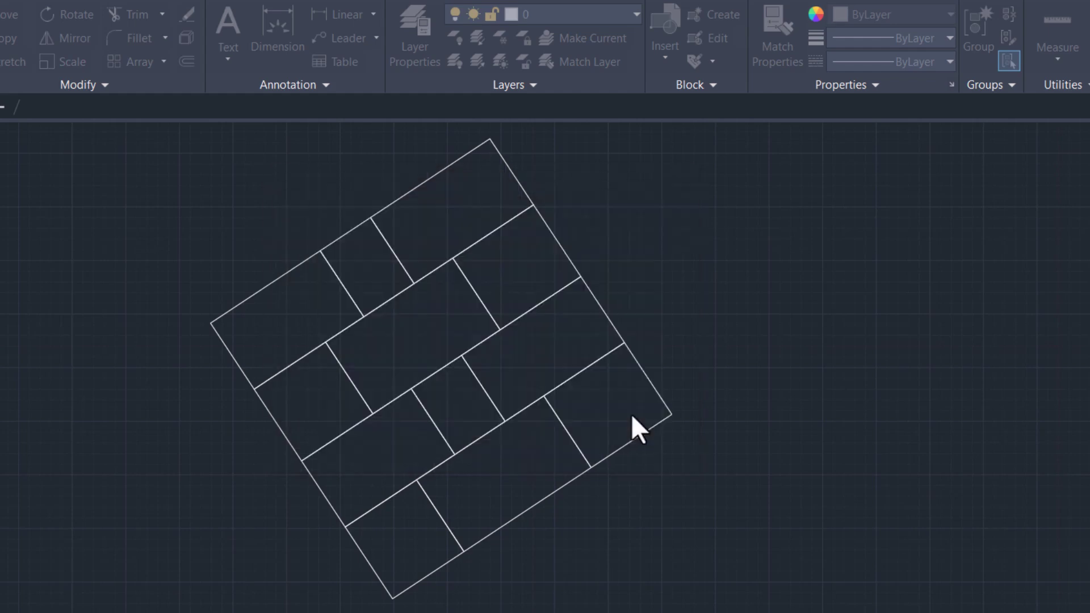
click(749, 572)
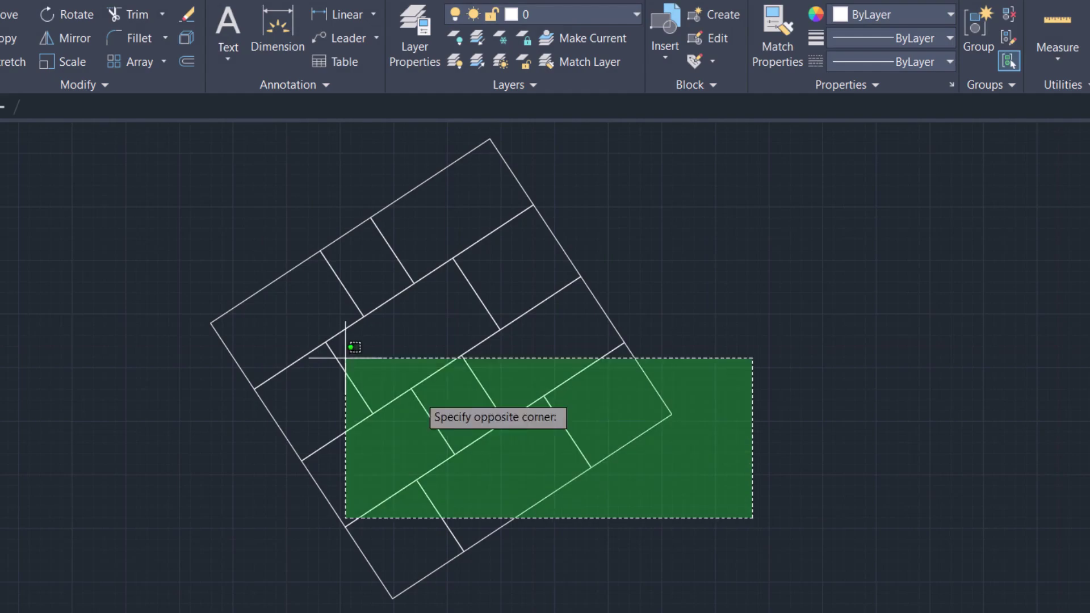
click(210, 241)
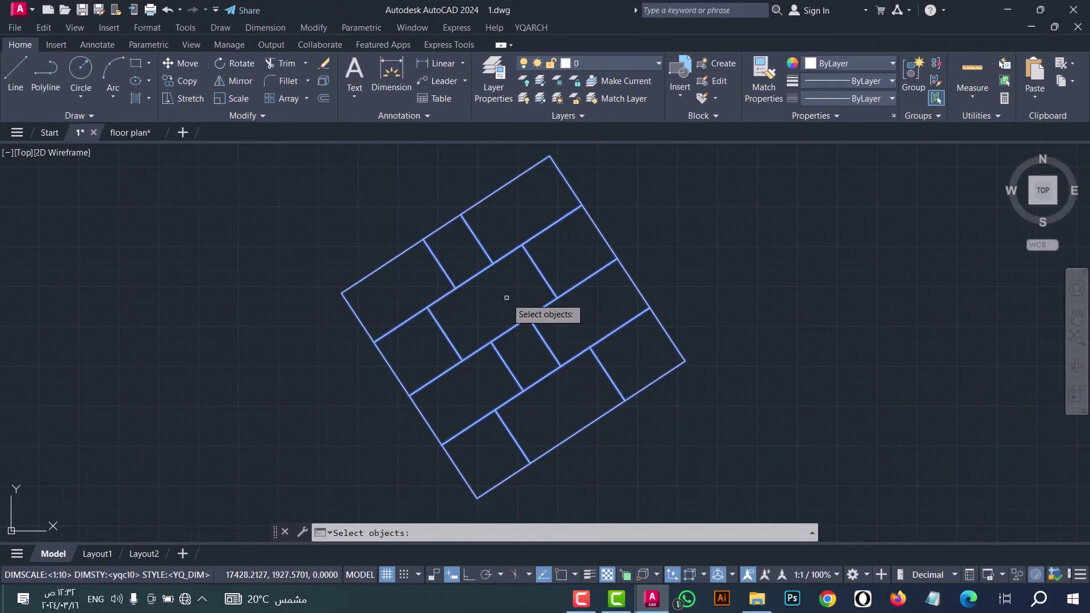
key(Escape)
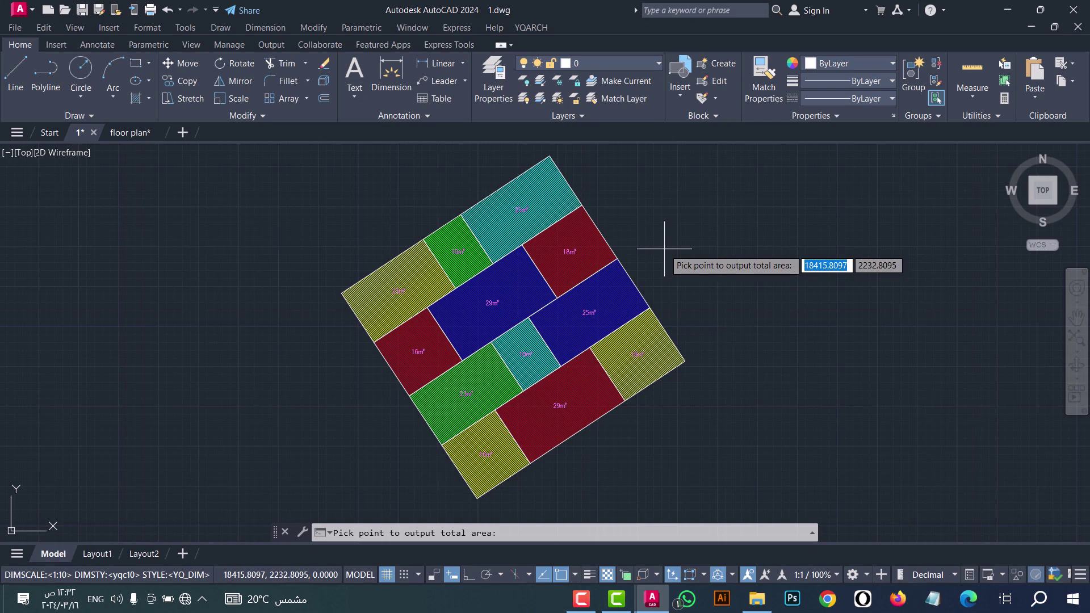
Step: Place the Total=240m² label beside the rooms and zoom around to check the labels
click(673, 217)
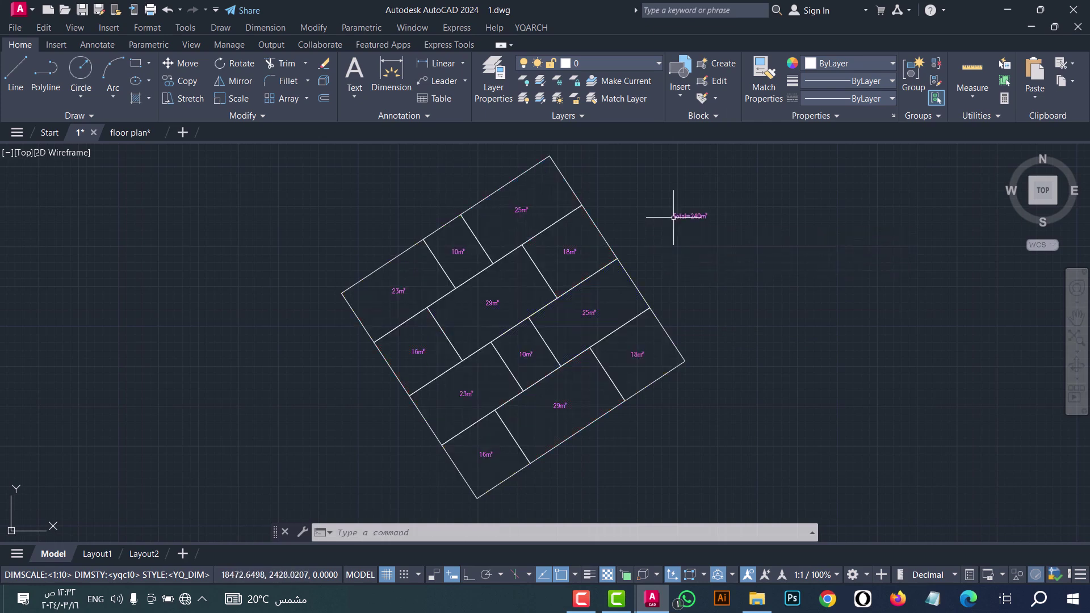
scroll(678, 217, up, 8)
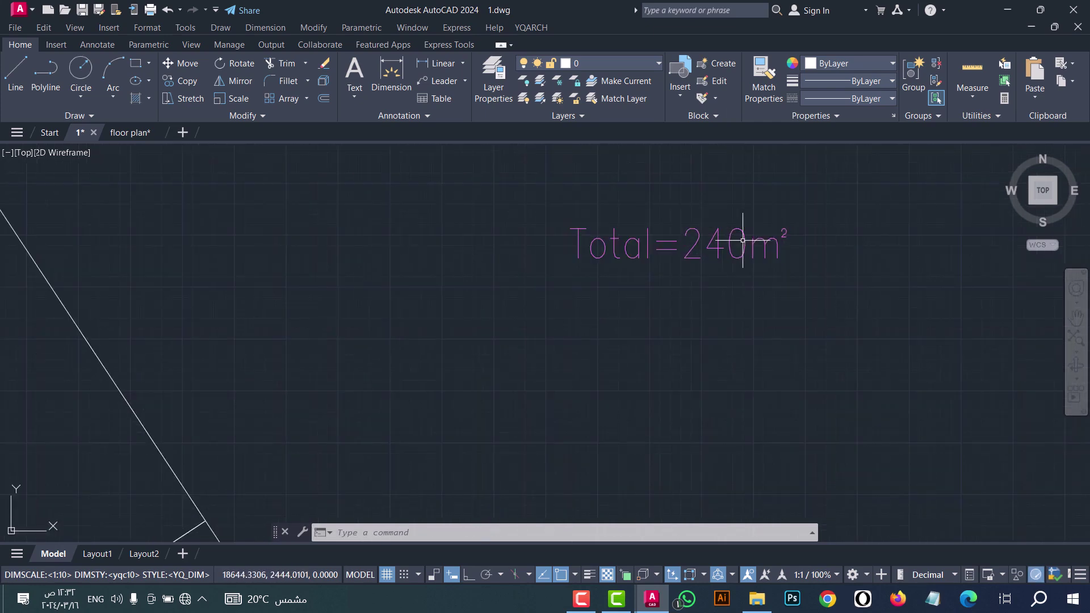
scroll(778, 251, down, 6)
scroll(564, 242, up, 5)
scroll(511, 317, down, 6)
scroll(427, 394, up, 6)
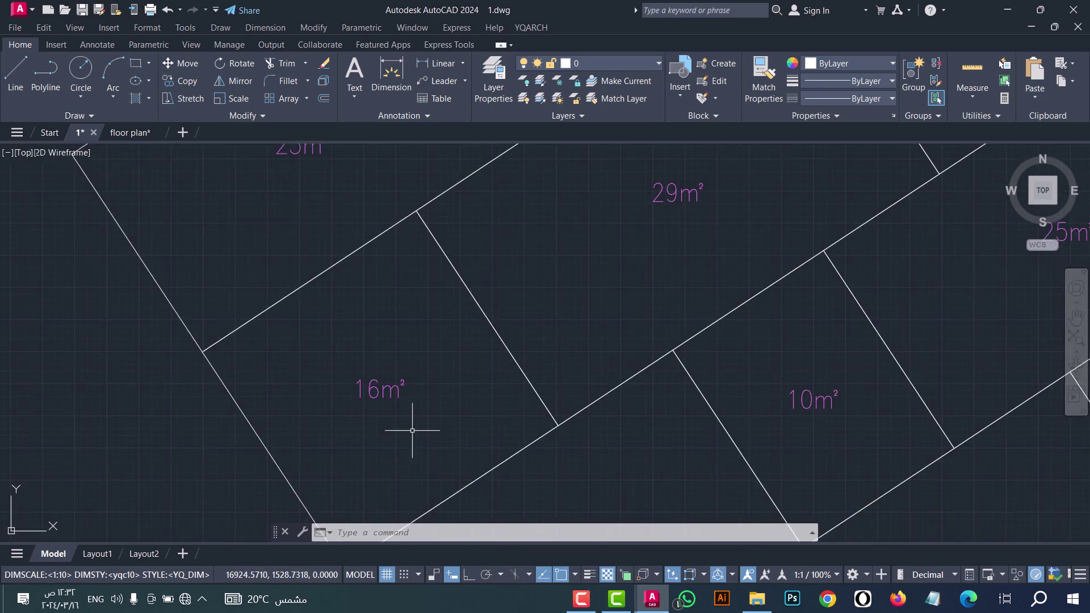
scroll(487, 340, down, 5)
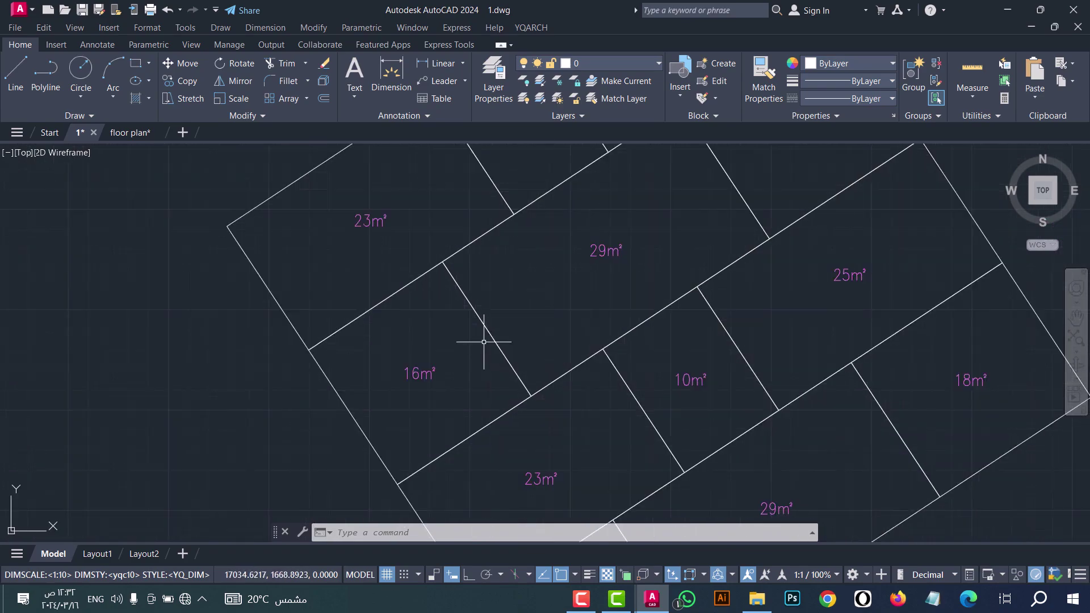
scroll(596, 462, up, 4)
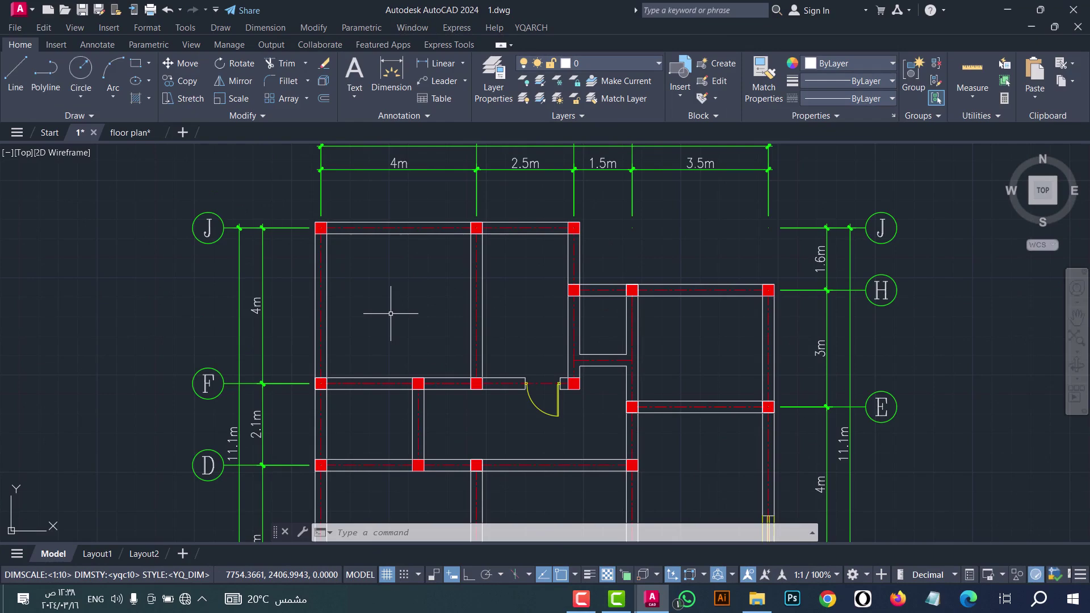
Step: Draw a 12-step, 220-wide double-tread staircase with LTJ at the stairwell corner between axes J and F
text(LTJ)
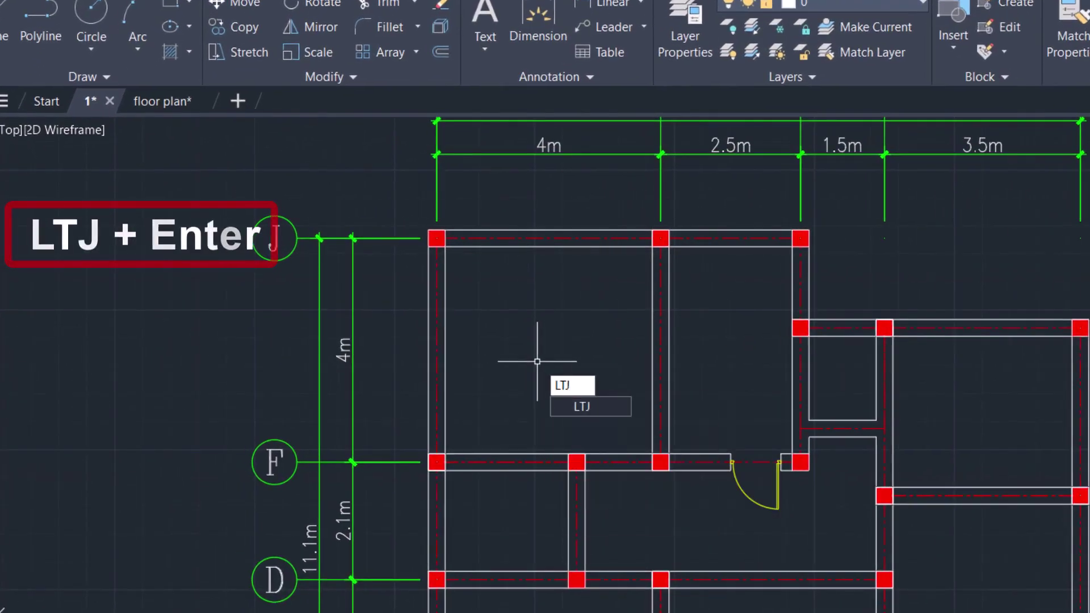
key(Return)
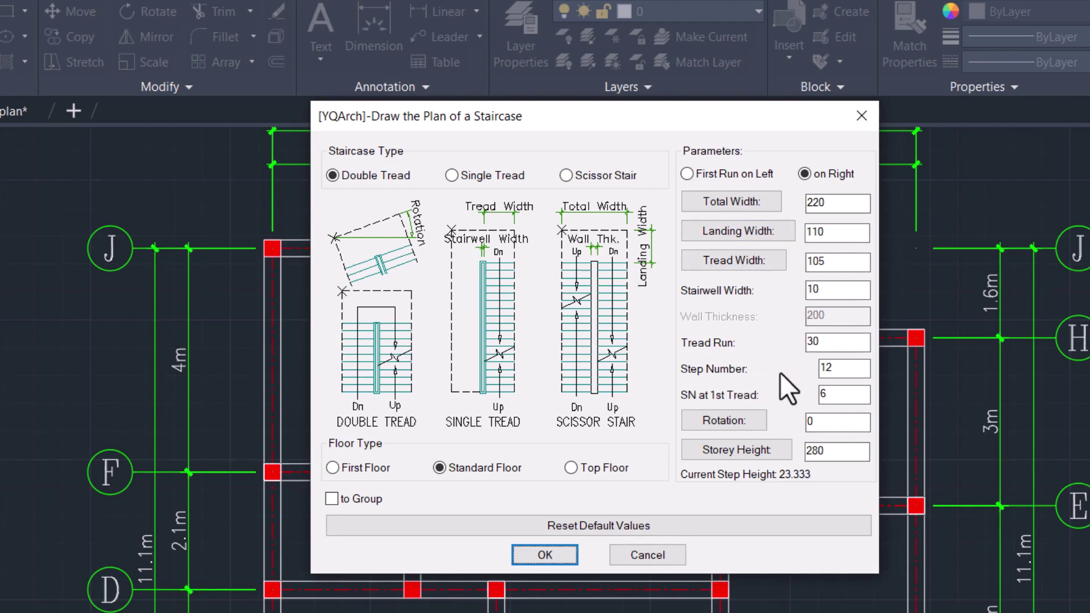
click(543, 554)
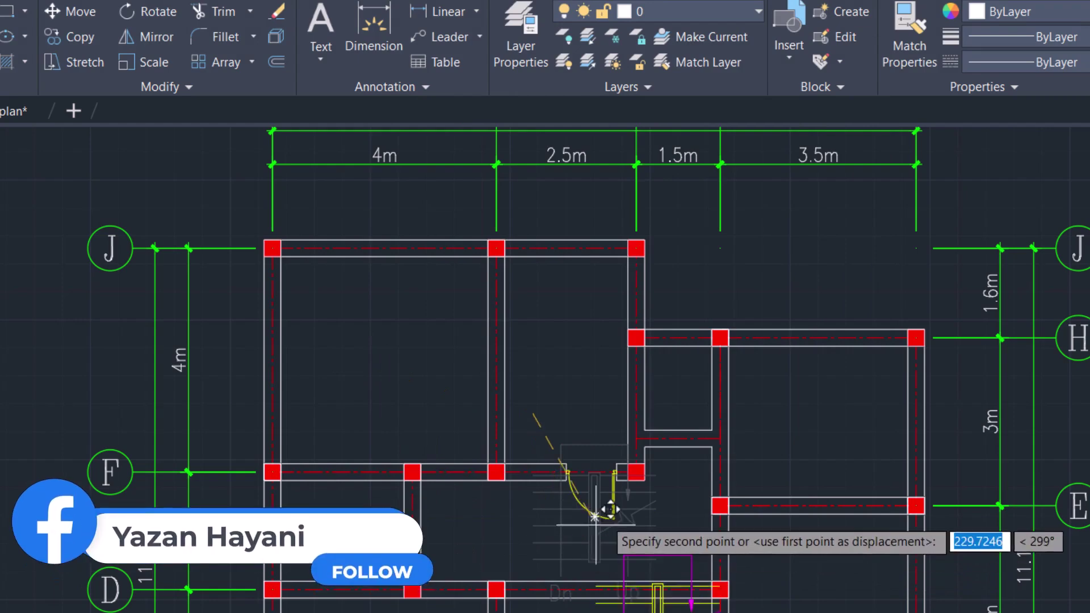
click(504, 256)
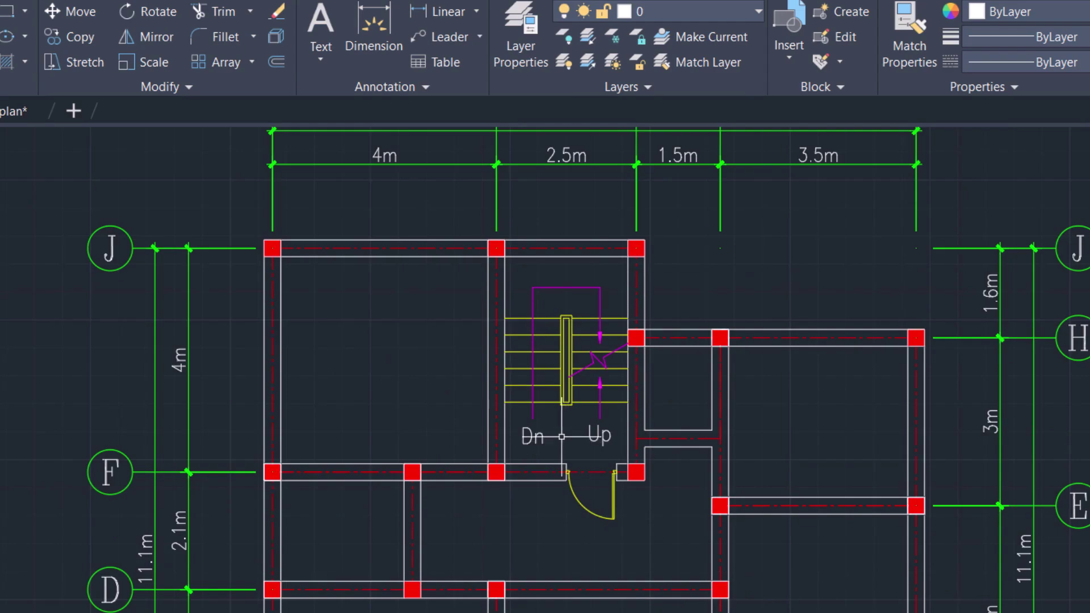
scroll(561, 436, up, 2)
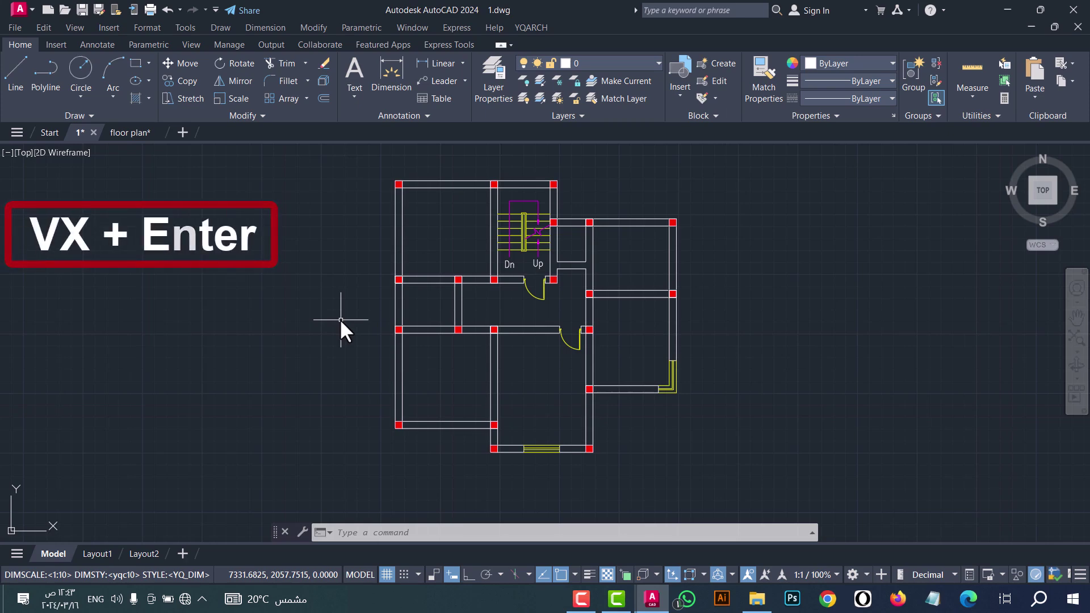
Step: Slide the lower interior door left along its wall with VX and Ortho, clear of the column
text(VX)
key(Return)
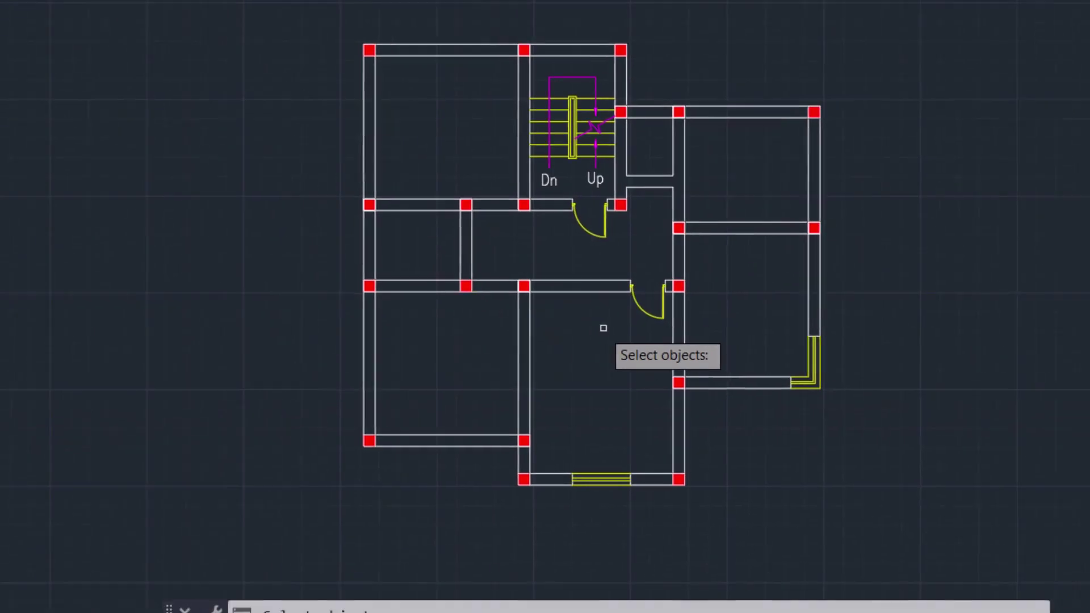
scroll(641, 306, up, 6)
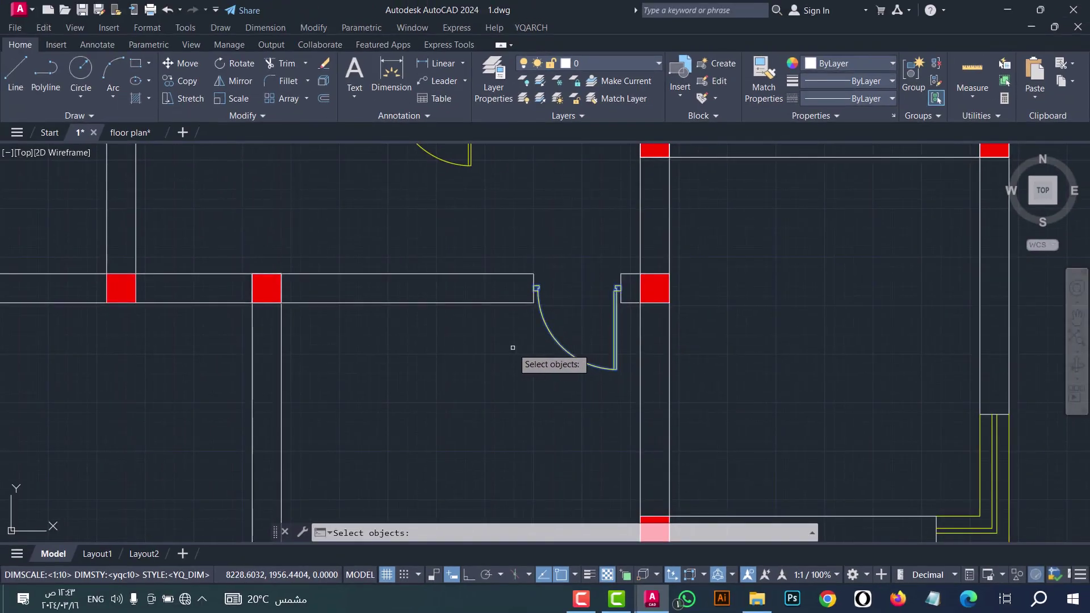
key(Return)
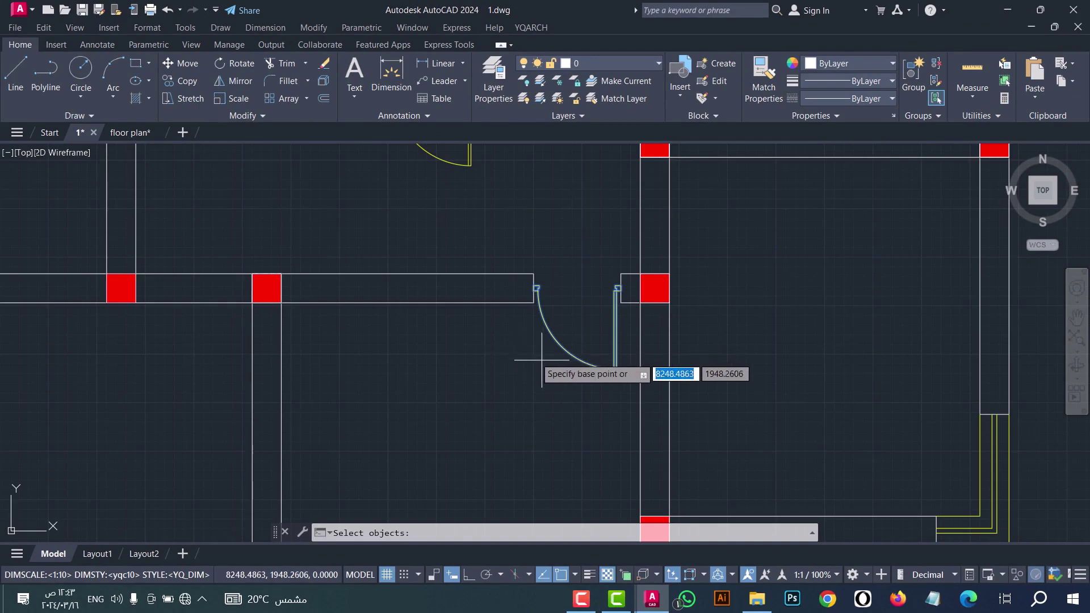
click(591, 337)
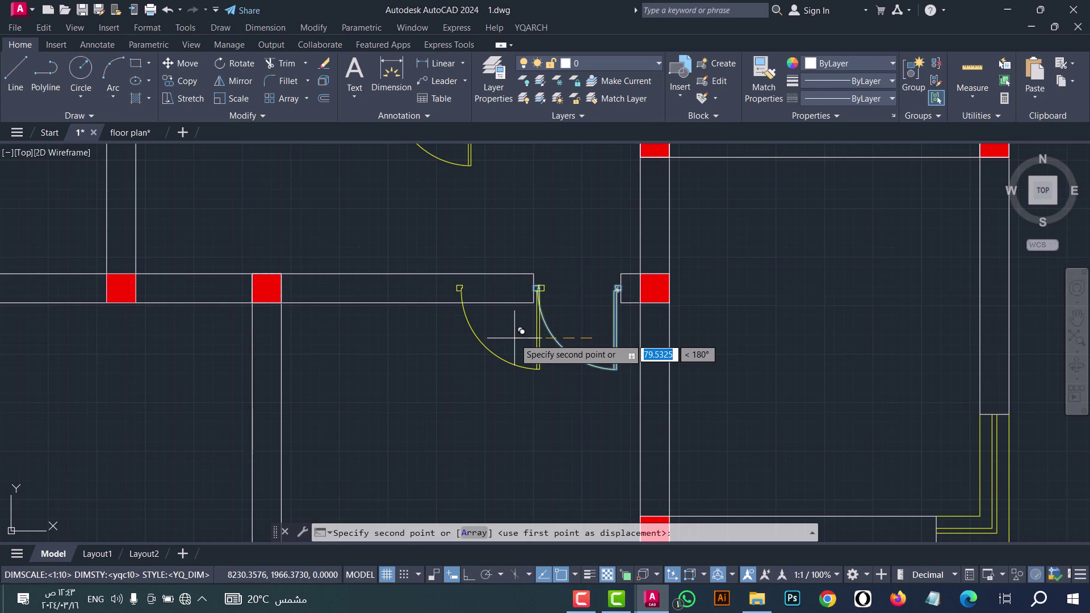
key(F8)
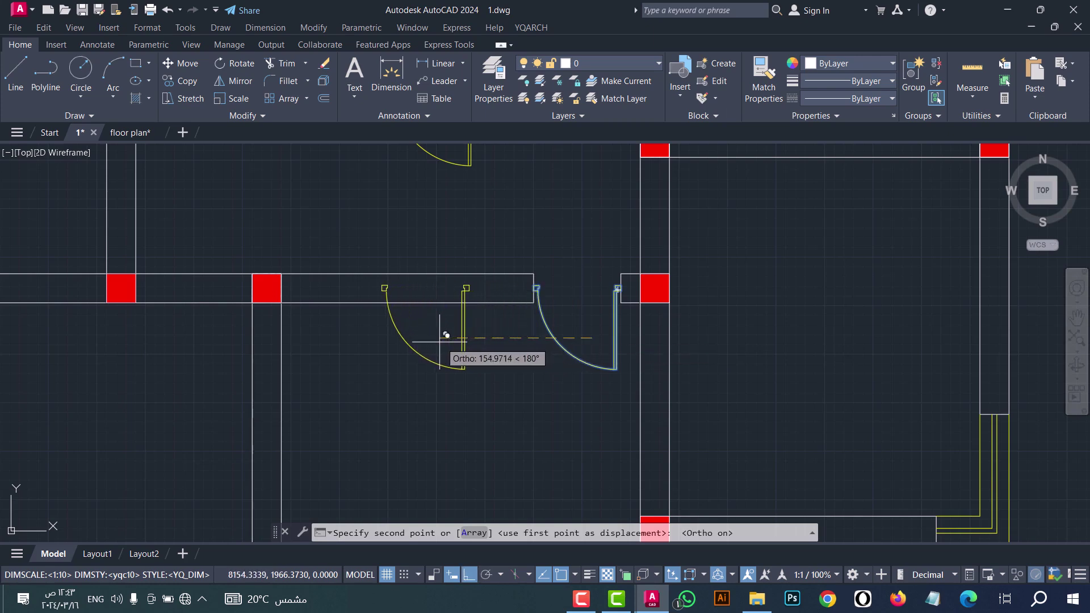
click(446, 334)
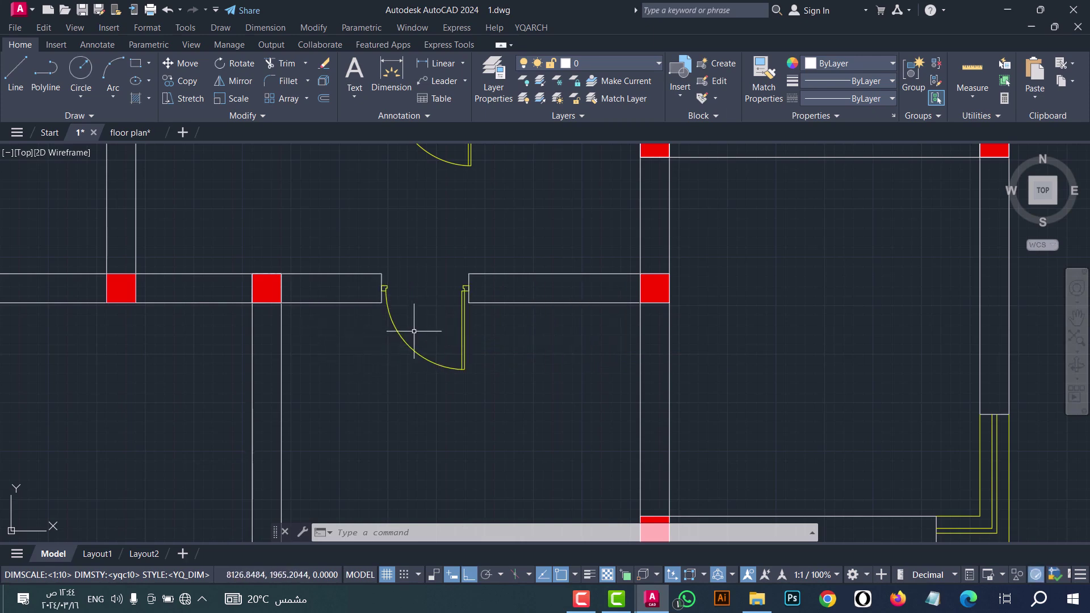
scroll(353, 312, up, 2)
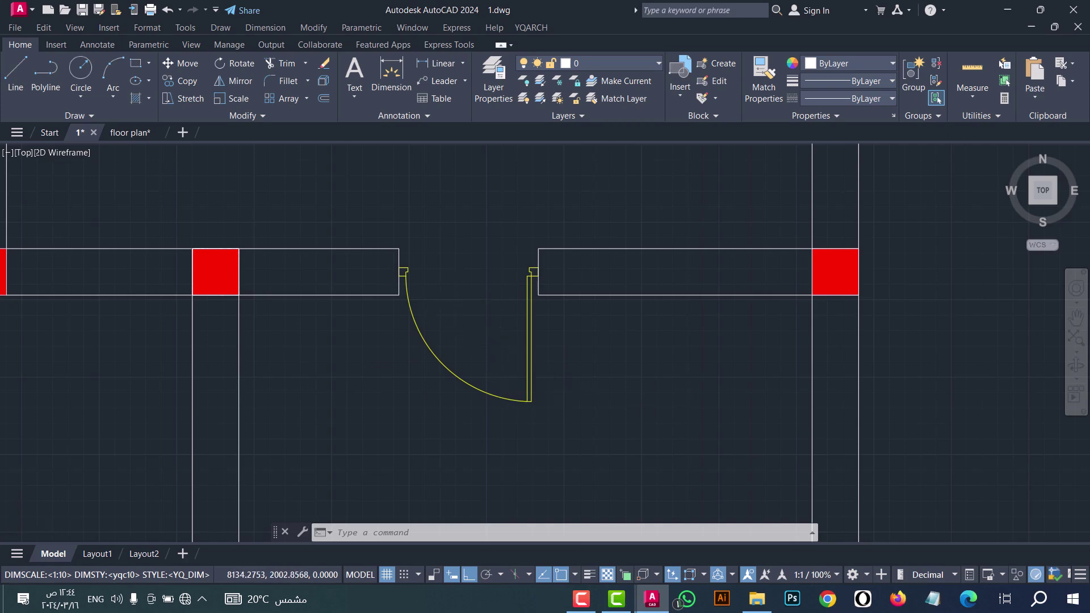
scroll(462, 267, down, 6)
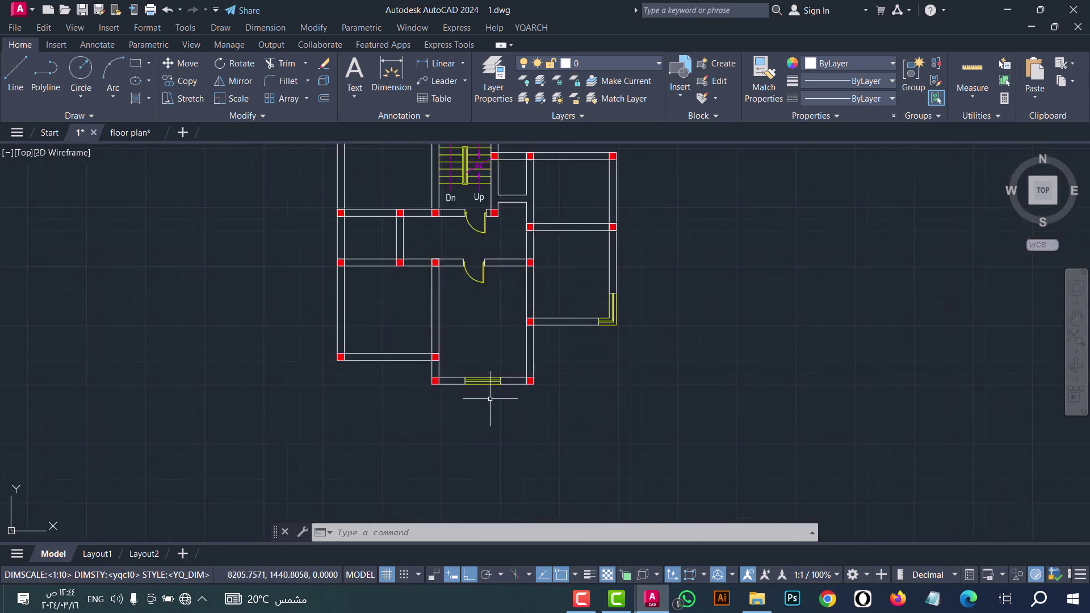
Step: Shift the bottom exterior wall's window to the right along the wall with VX
scroll(489, 398, up, 4)
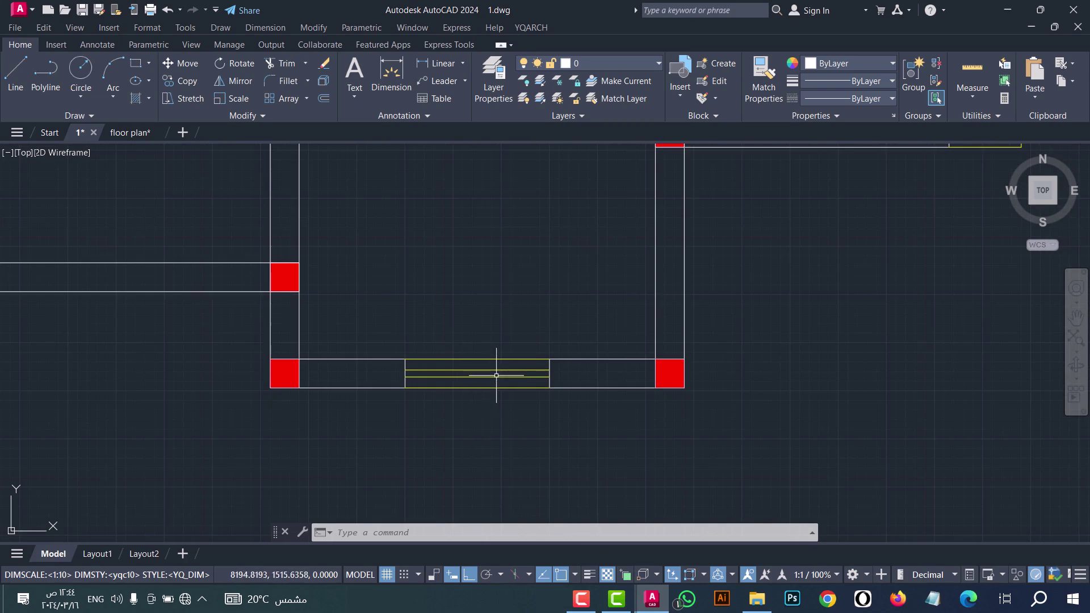
scroll(490, 335, up, 2)
text(VX)
key(Return)
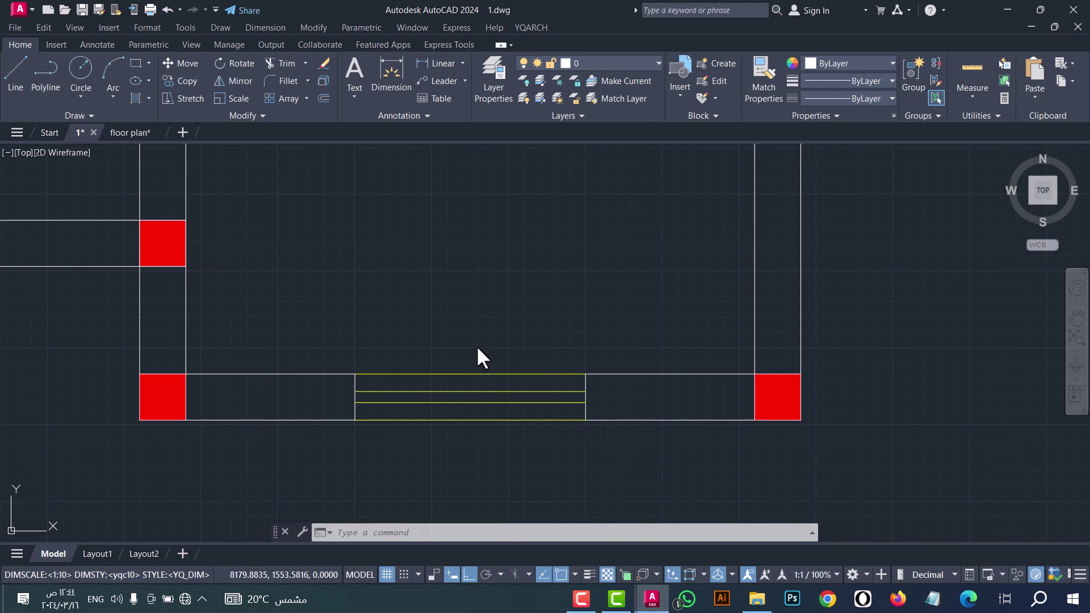
click(526, 369)
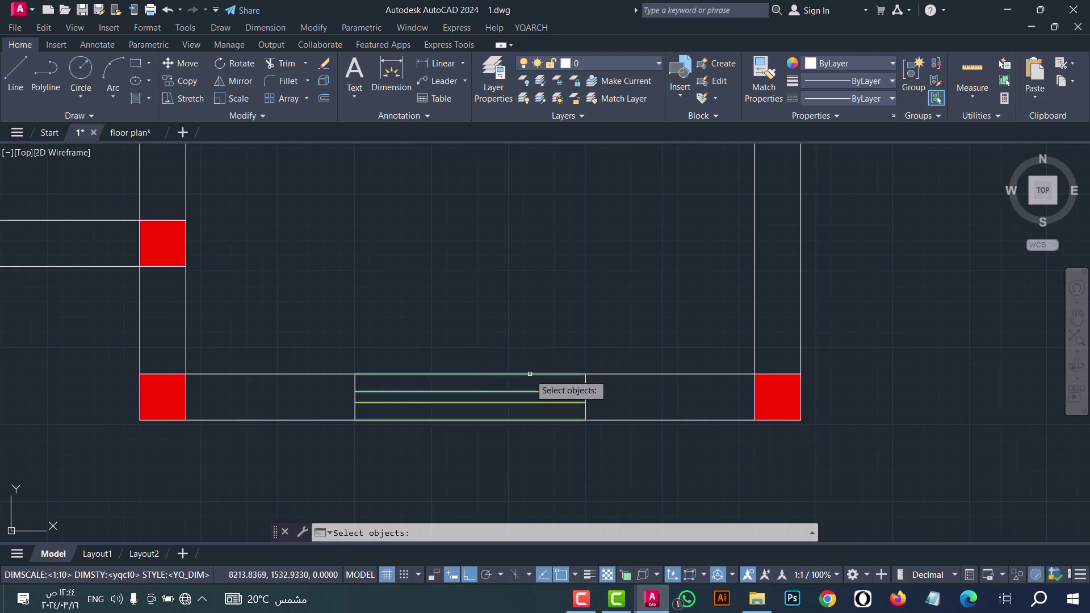
click(509, 352)
key(Return)
click(464, 335)
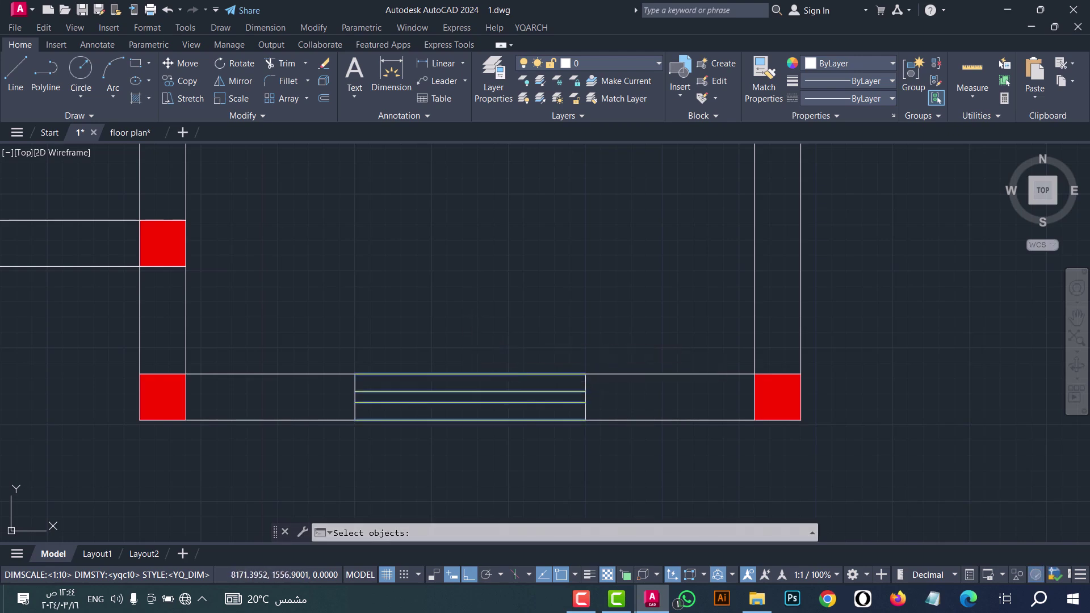
click(571, 336)
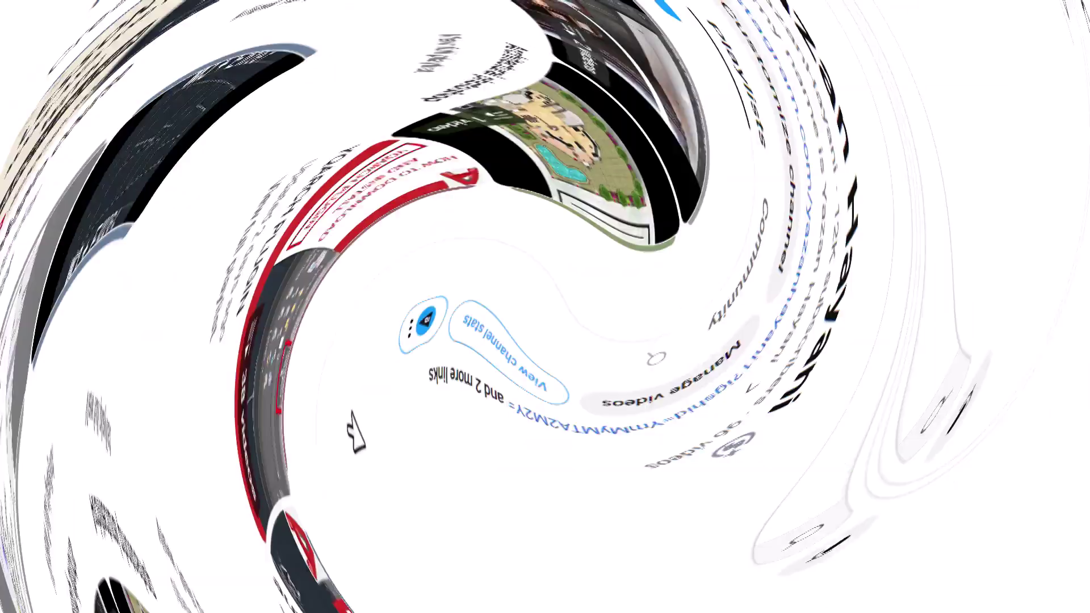